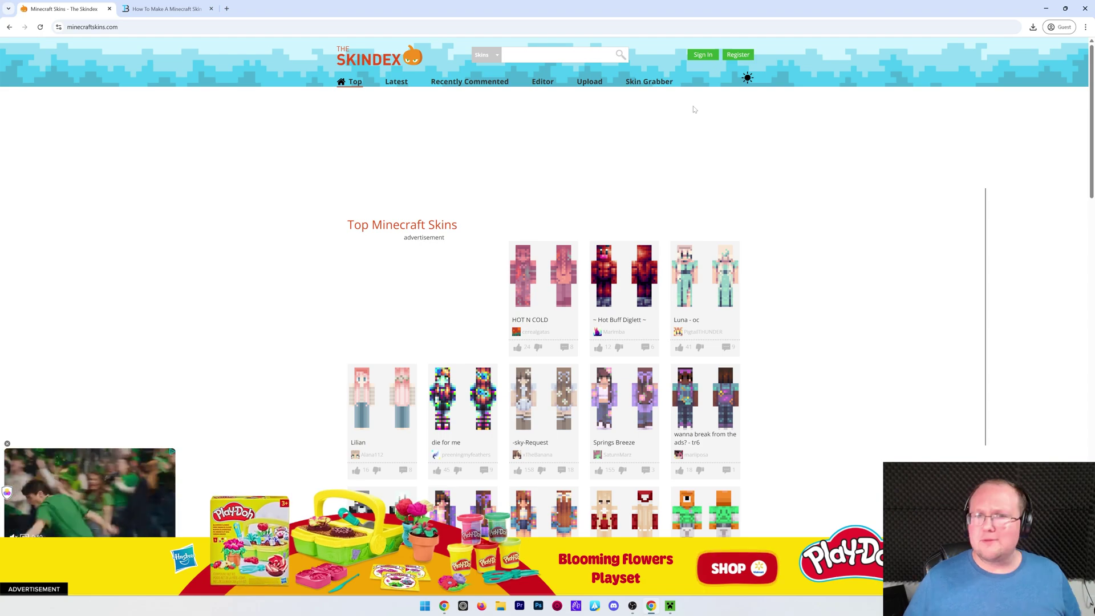
# Step: Open the Minecraft Skin Editor from the How To Make A Minecraft Skin article on The Breakdown site
pyautogui.click(154, 10)
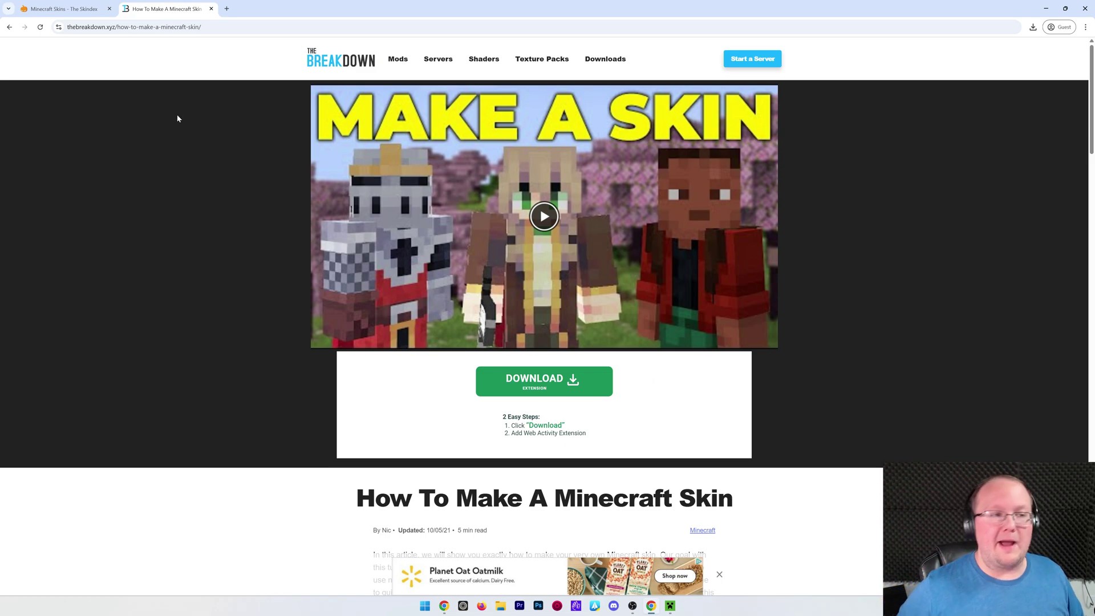
pyautogui.click(64, 9)
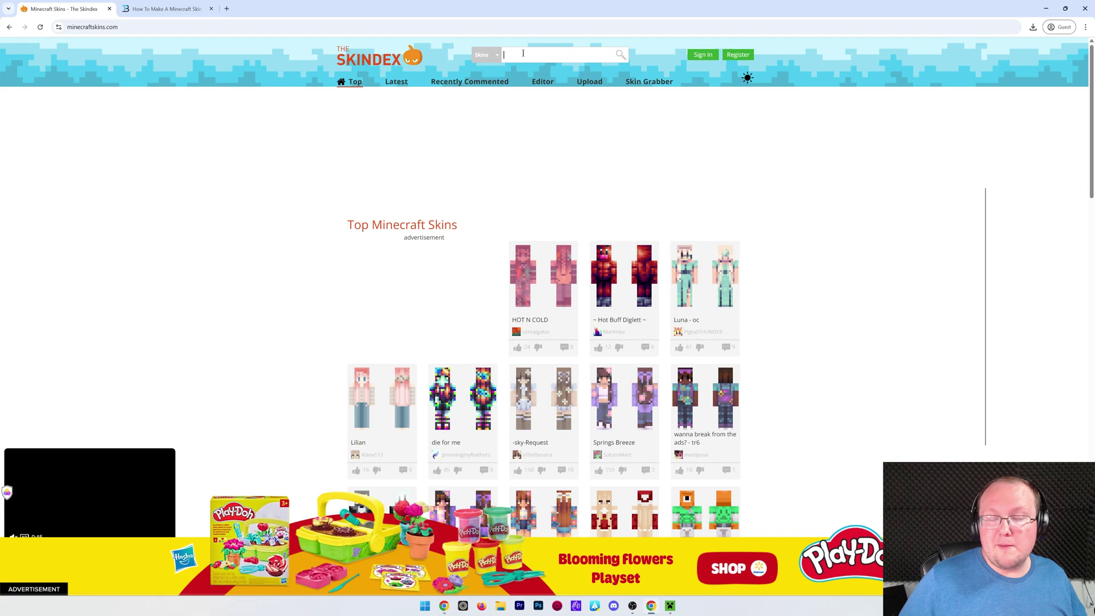
pyautogui.click(167, 8)
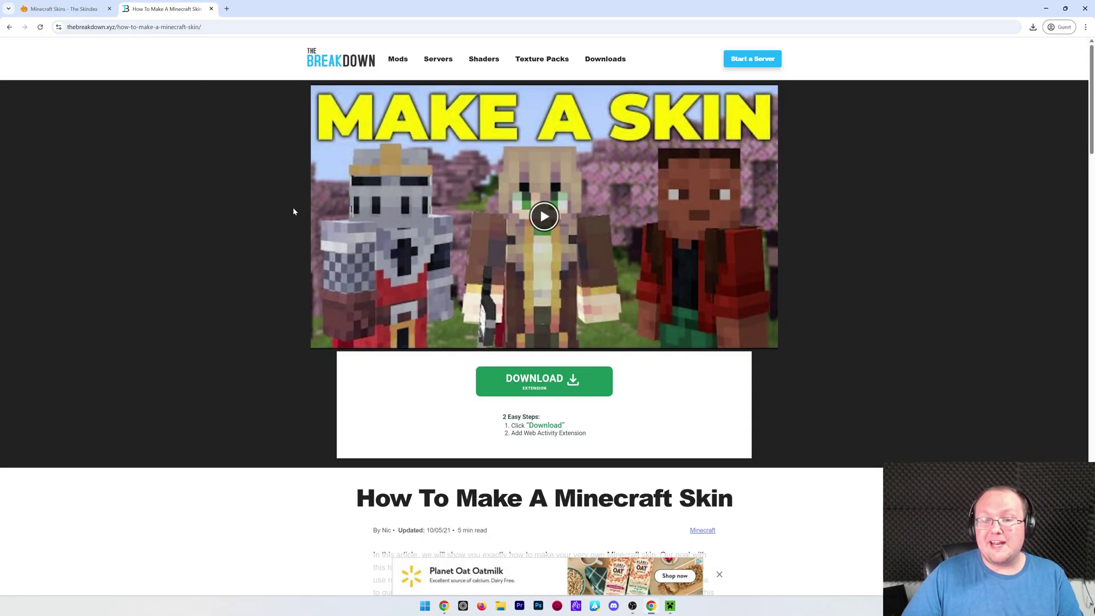
pyautogui.scroll(-7, 293, 210)
pyautogui.click(511, 289)
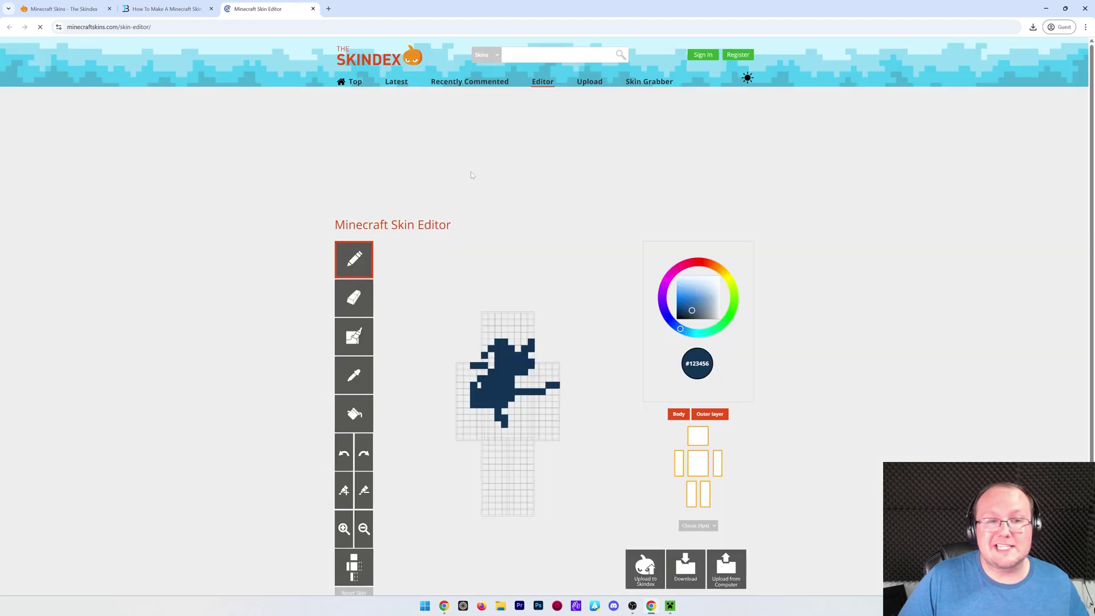
# Step: Paint freehand strokes in dark blue #123456 across the head, torso and arm of the blank skin
pyautogui.moveTo(502, 296); pyautogui.dragTo(559, 296)
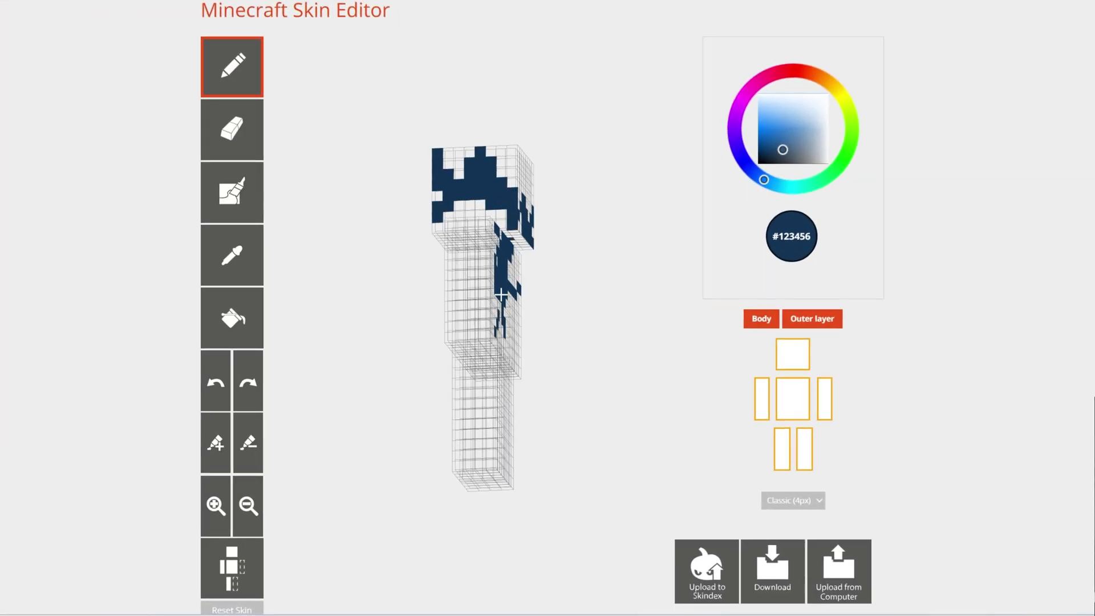
pyautogui.moveTo(467, 268); pyautogui.dragTo(428, 289)
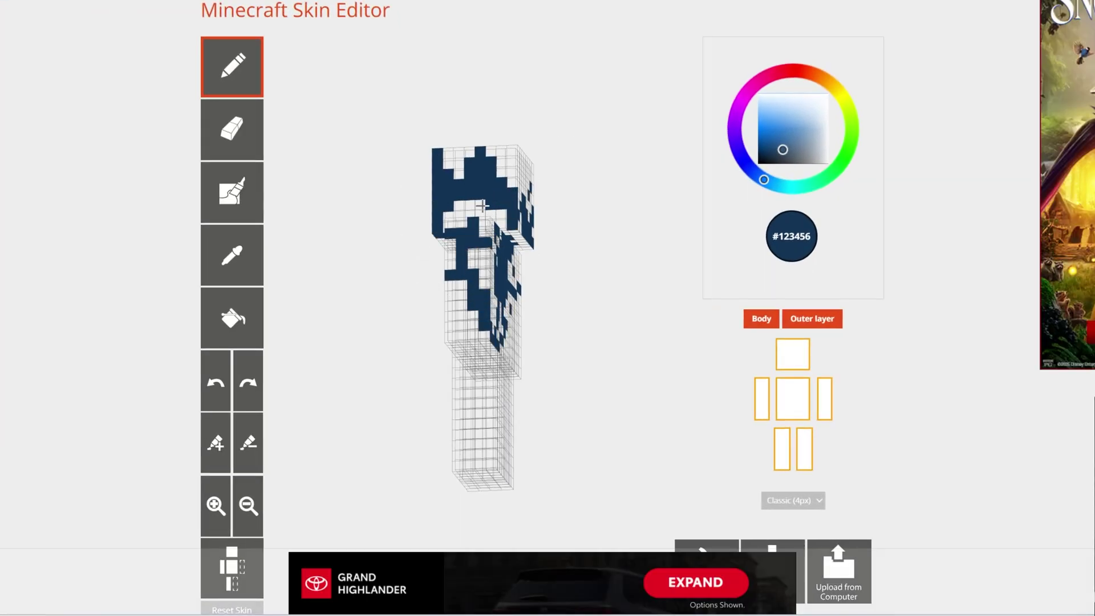
pyautogui.moveTo(510, 144); pyautogui.dragTo(465, 182)
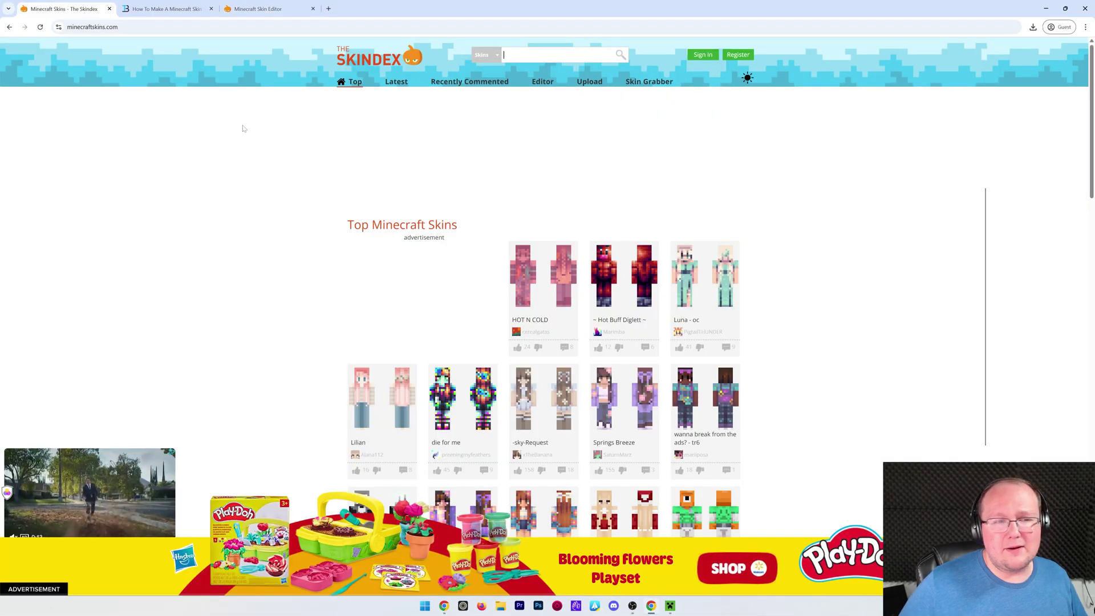
# Step: Search The Skindex for "knight" skins and open the Atim'd the Wanderer skin page
pyautogui.click(519, 50)
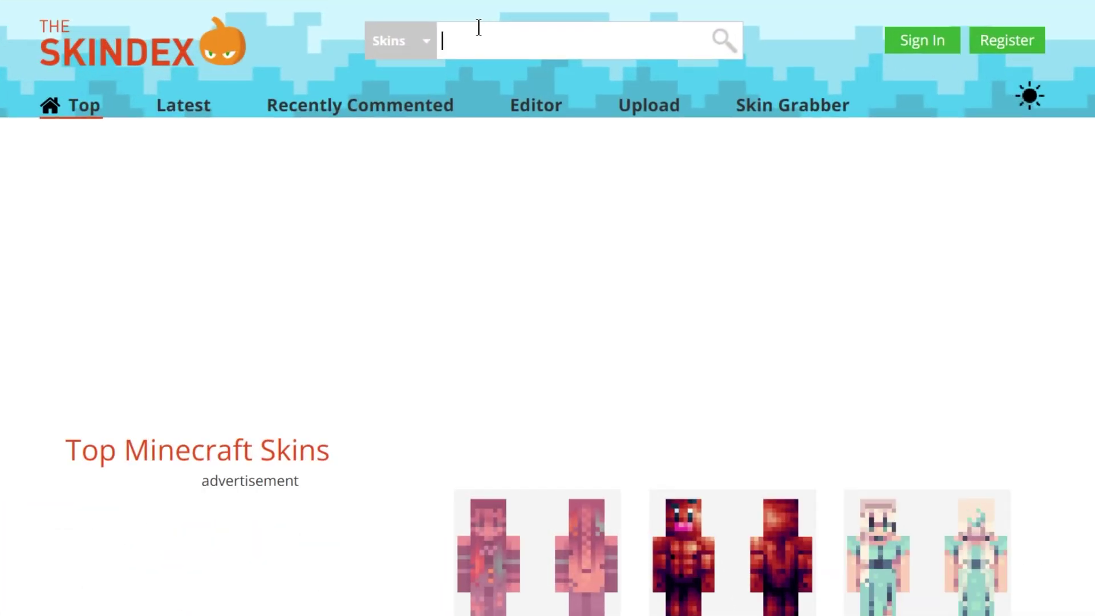
pyautogui.write('knight')
pyautogui.press('Return')
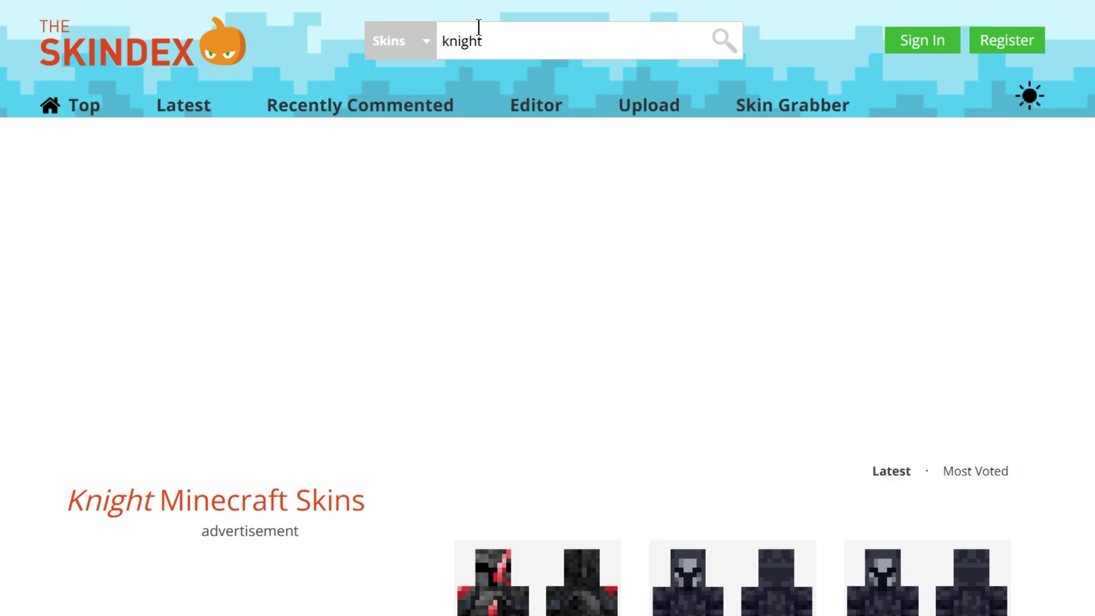
pyautogui.scroll(-5, 566, 504)
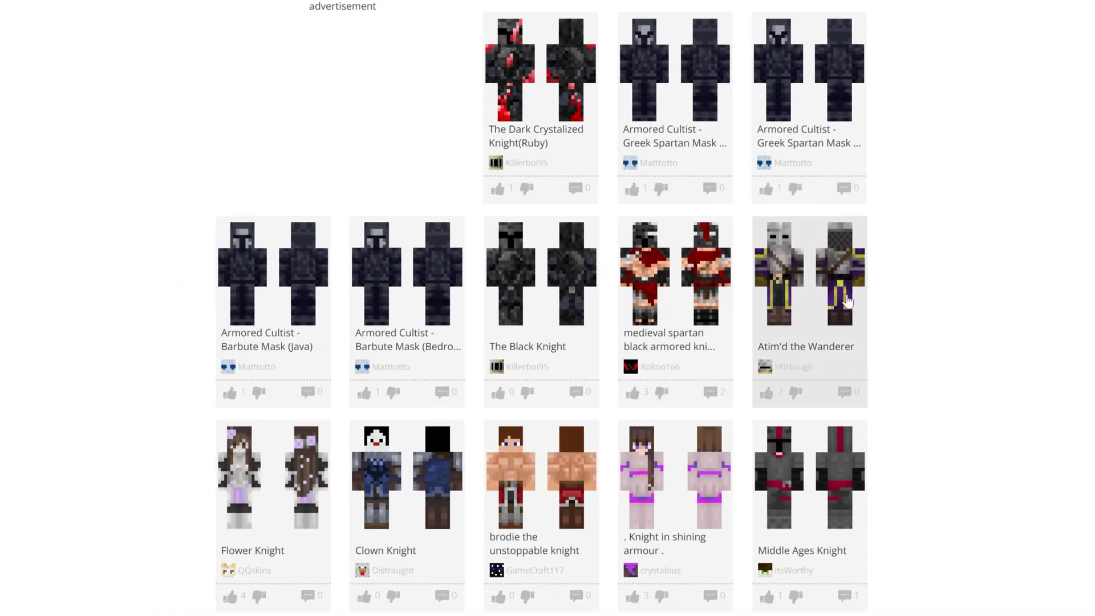
pyautogui.click(820, 314)
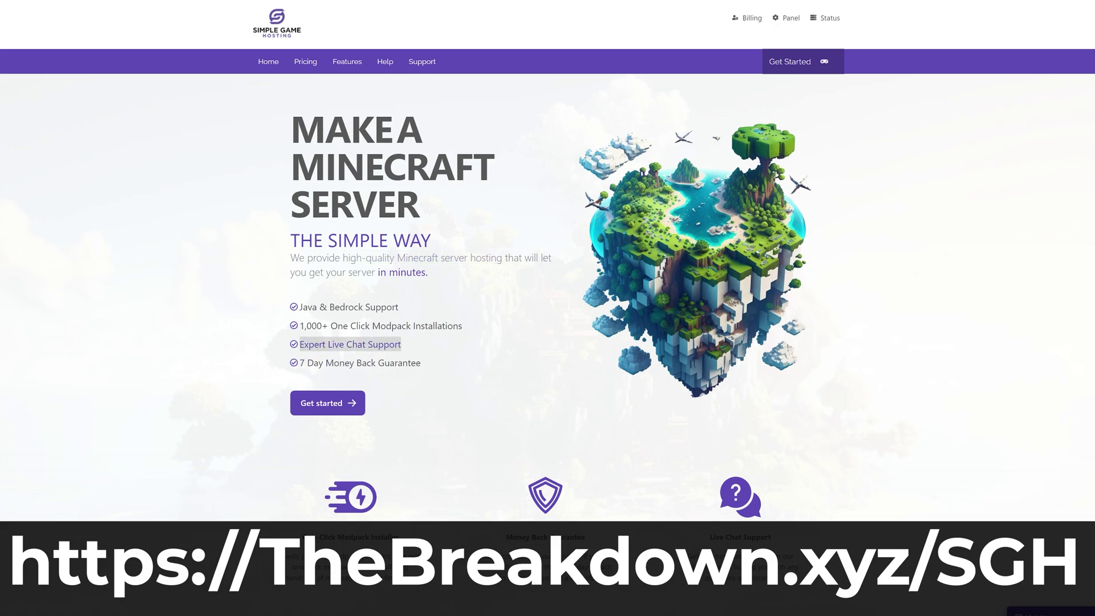
# Step: Examine the Simple Game Hosting site, including its modpack installer, the article on adding mods, and the Forge server versions
pyautogui.scroll(-4, 311, 311)
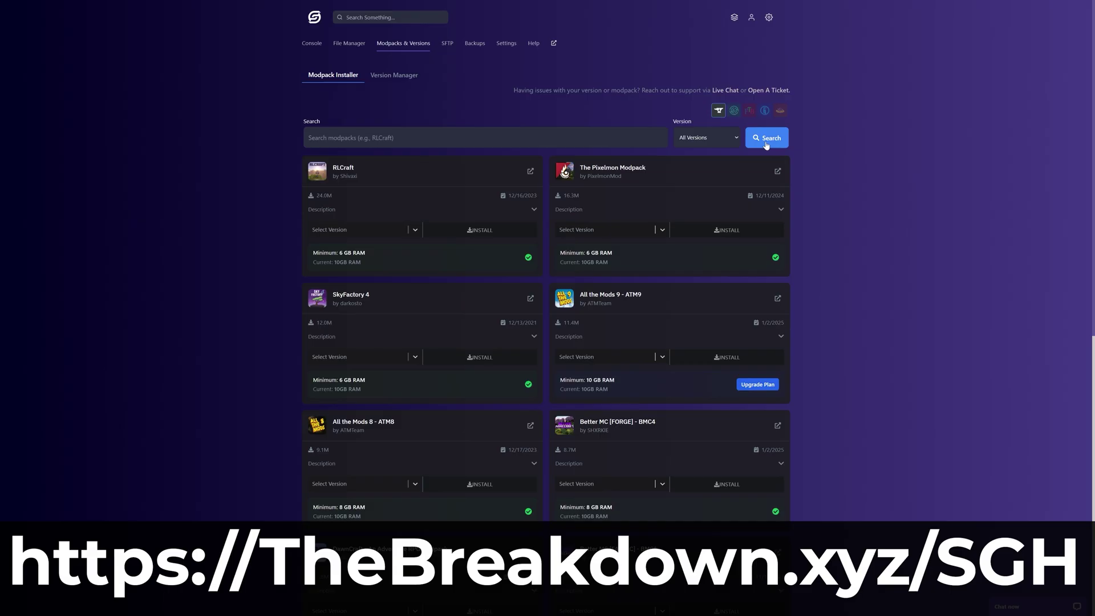
pyautogui.click(708, 138)
pyautogui.click(710, 273)
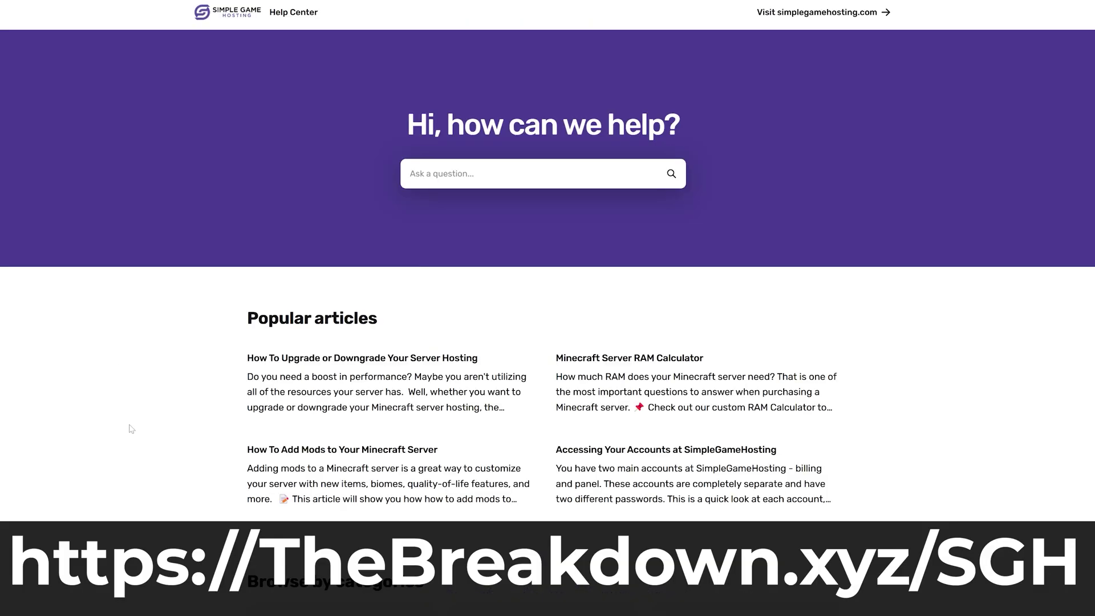
pyautogui.click(349, 469)
pyautogui.scroll(-20, 297, 248)
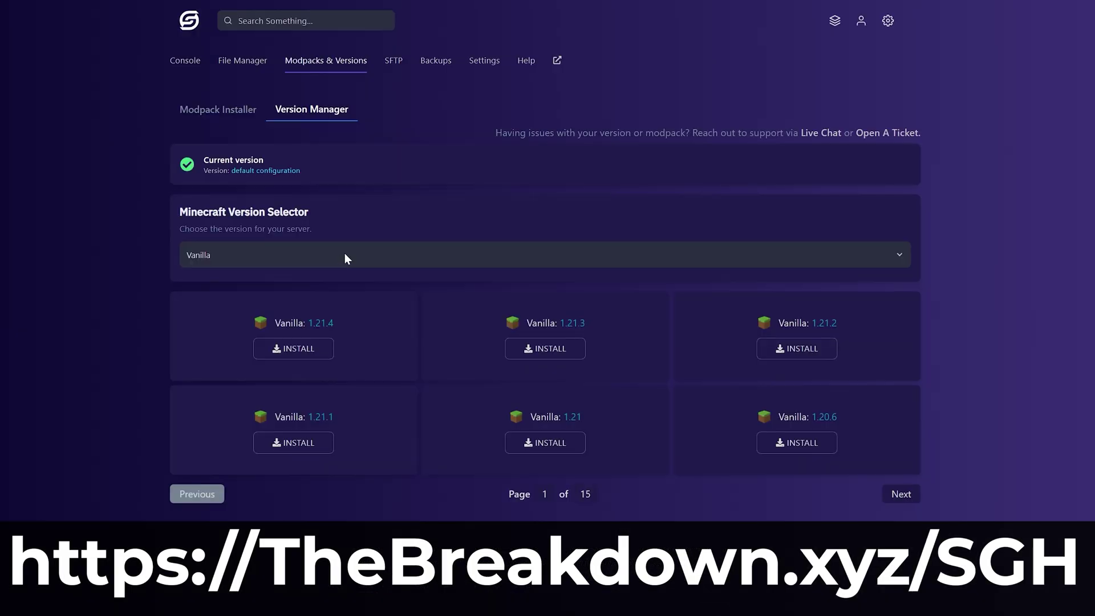
pyautogui.click(344, 255)
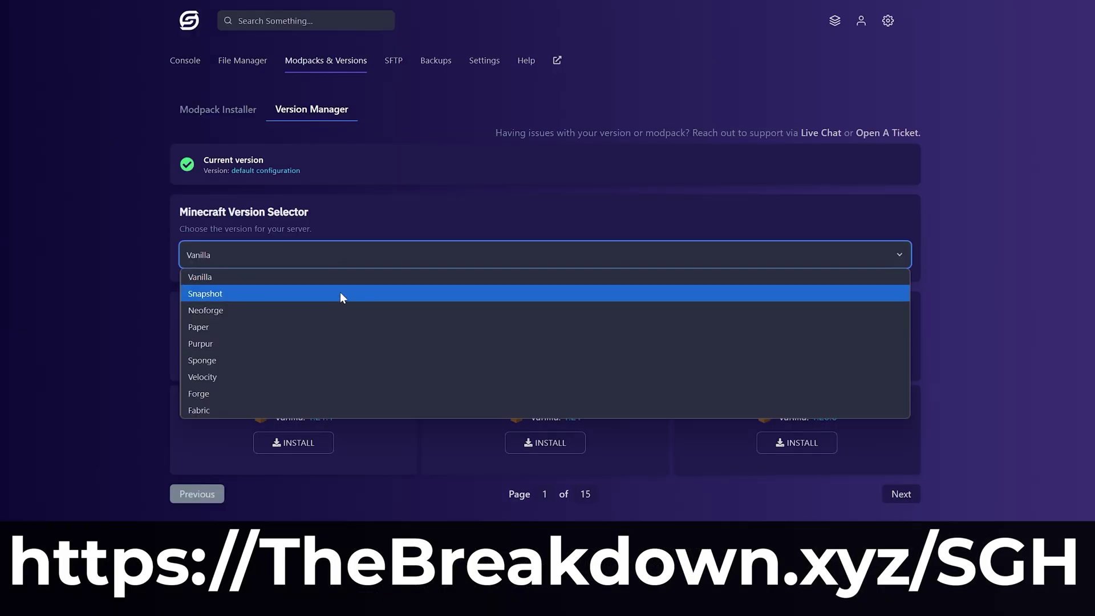
pyautogui.click(340, 394)
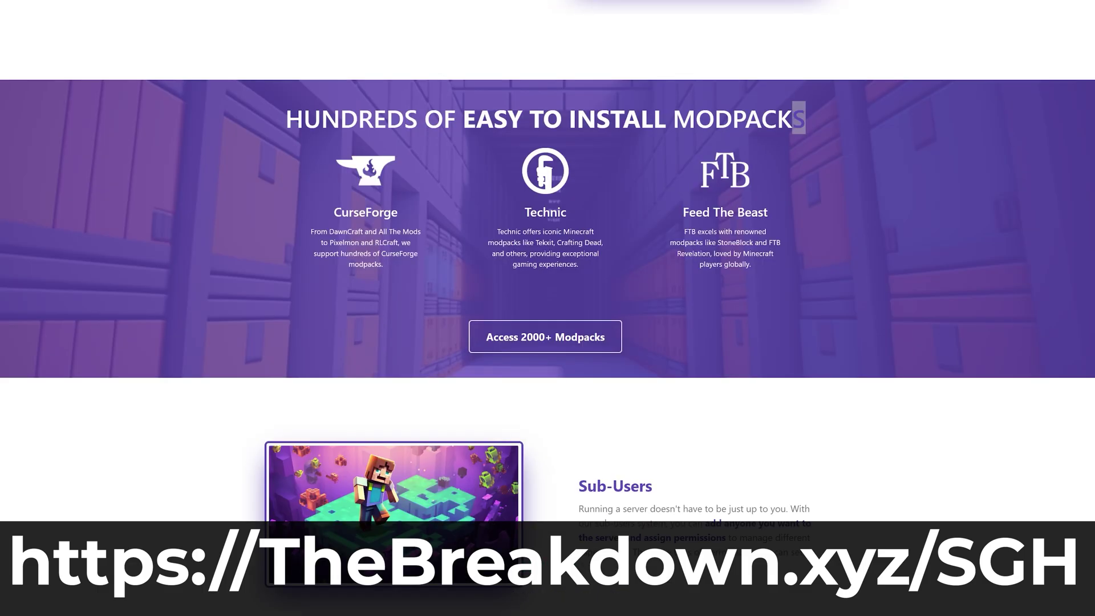
pyautogui.moveTo(799, 115); pyautogui.dragTo(292, 136)
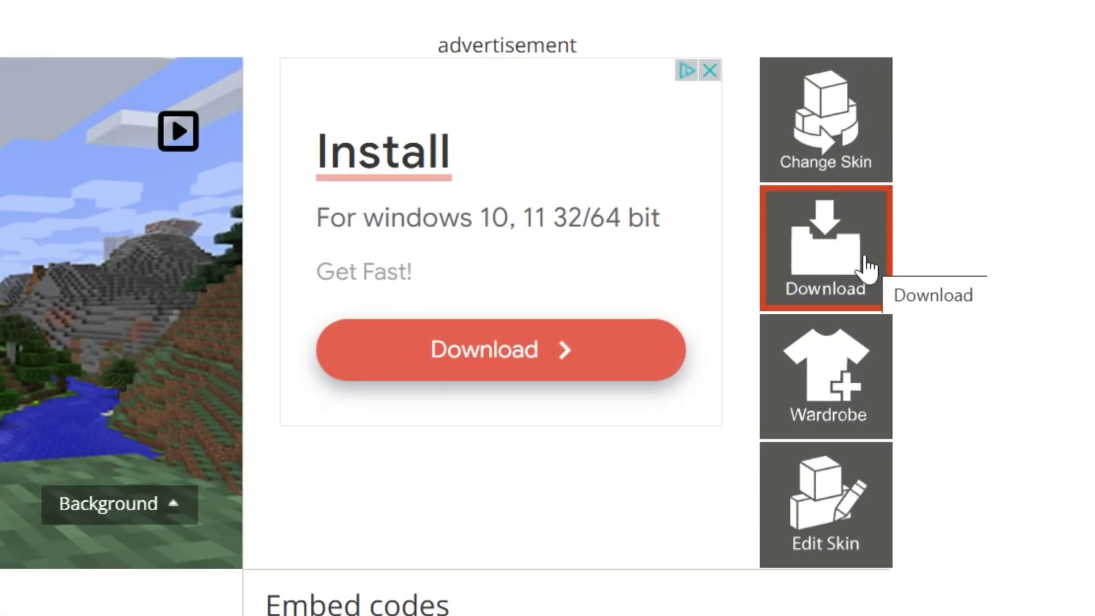
# Step: Download the Atim'd the Wanderer skin to Downloads as 2025_03_16_atim-d-the-wanderer-23122126.png and minimize the browser
pyautogui.click(865, 263)
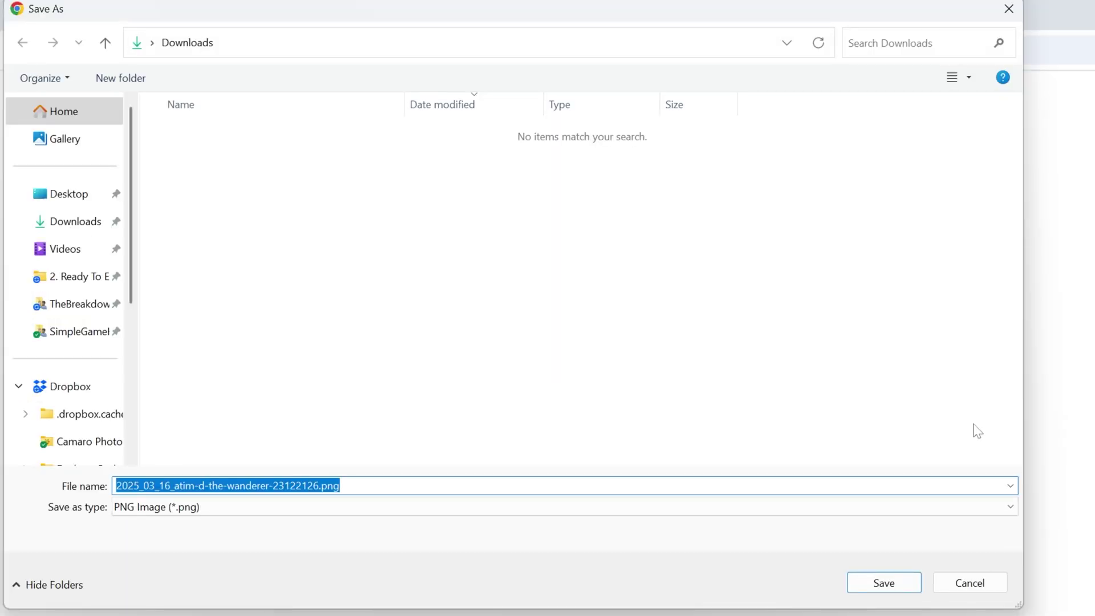
pyautogui.click(377, 489)
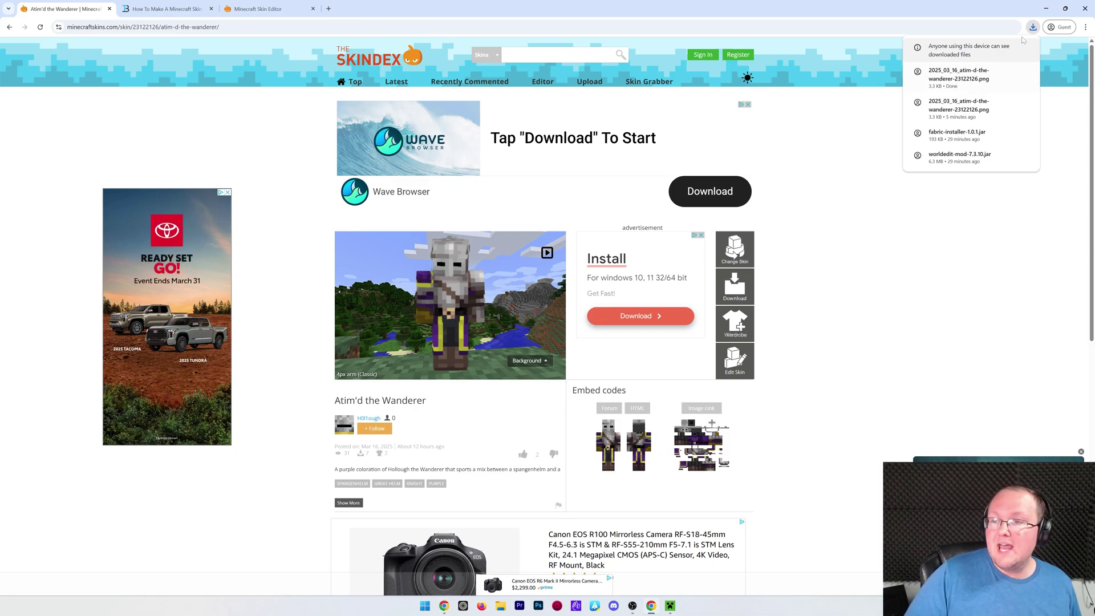
pyautogui.click(1046, 8)
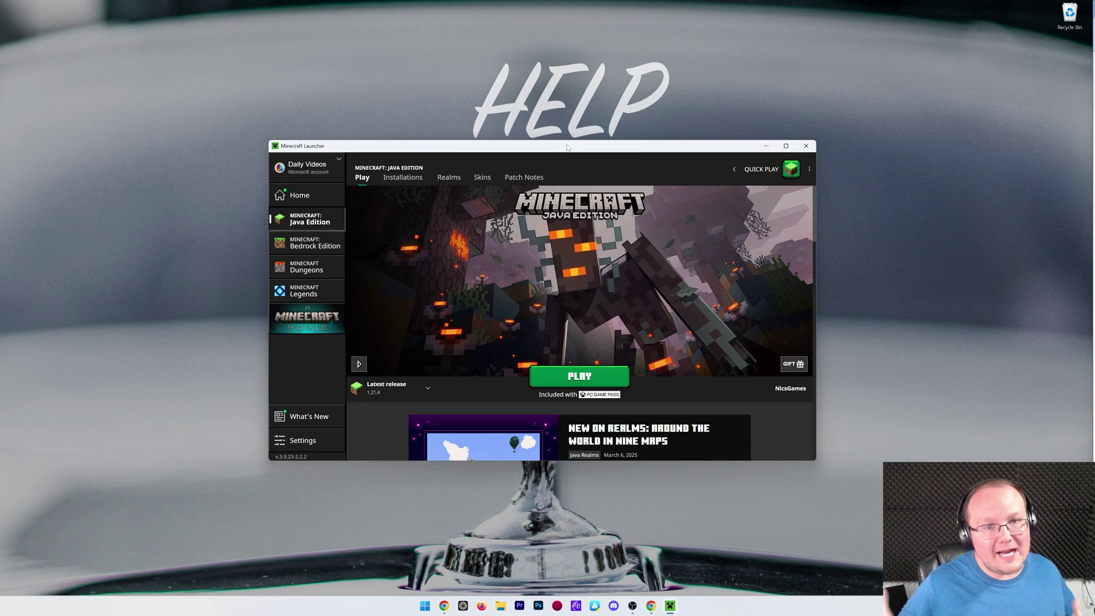
# Step: Move the downloaded atim-d-the-wanderer PNG file from the Downloads folder to the desktop
pyautogui.press('super+e')
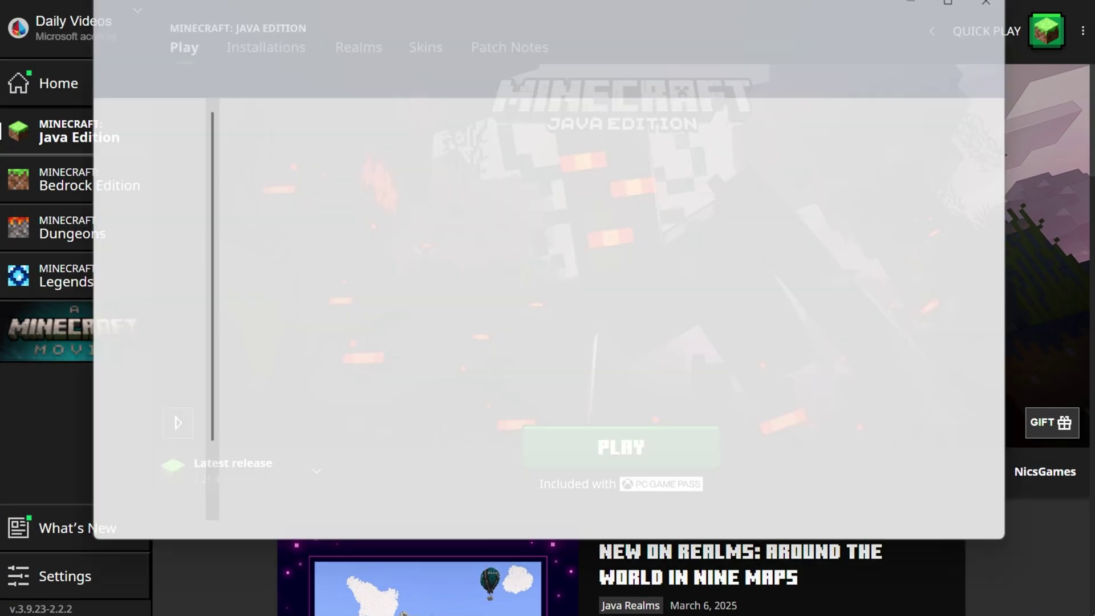
pyautogui.click(131, 220)
pyautogui.click(294, 150)
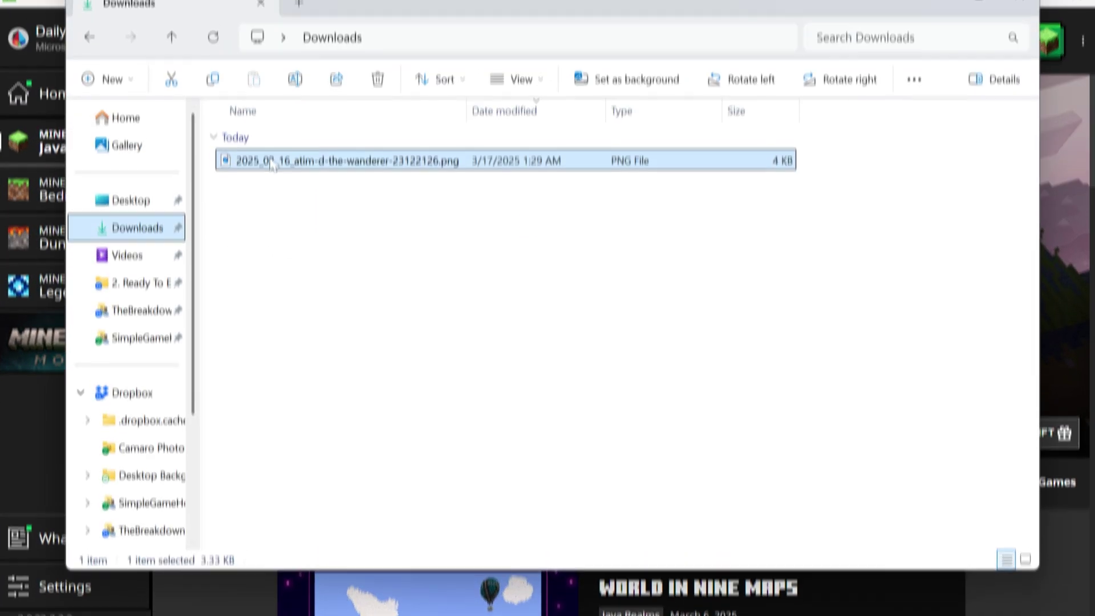
pyautogui.moveTo(293, 149); pyautogui.dragTo(222, 102)
pyautogui.click(1019, 272)
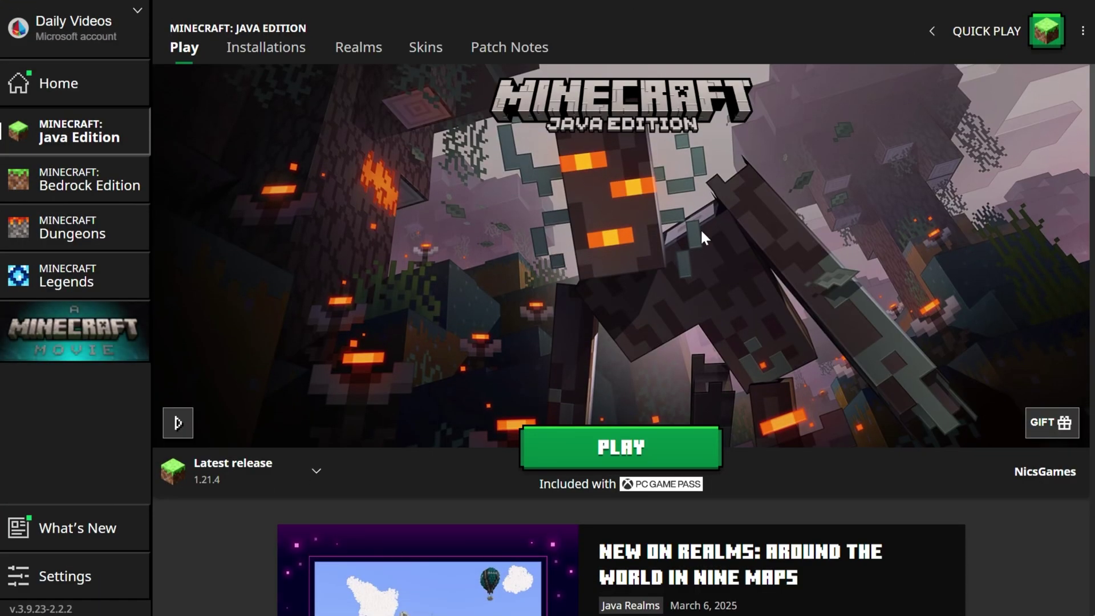
# Step: Start a new skin in the Minecraft Launcher's Java Edition skin library and name it "SimpleGameHosting Knight"
pyautogui.click(433, 50)
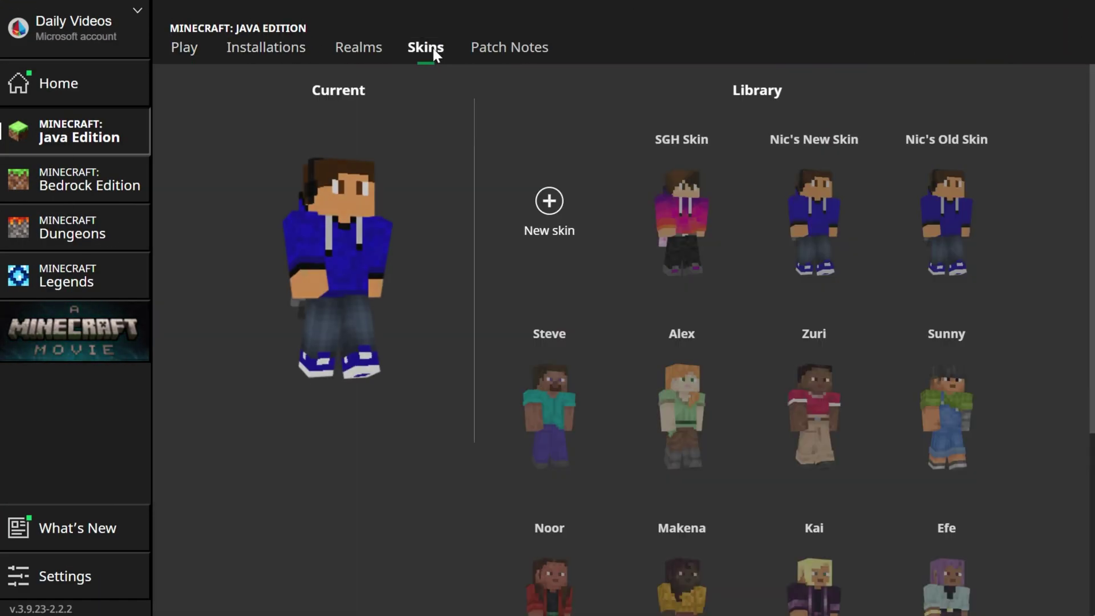
pyautogui.click(555, 205)
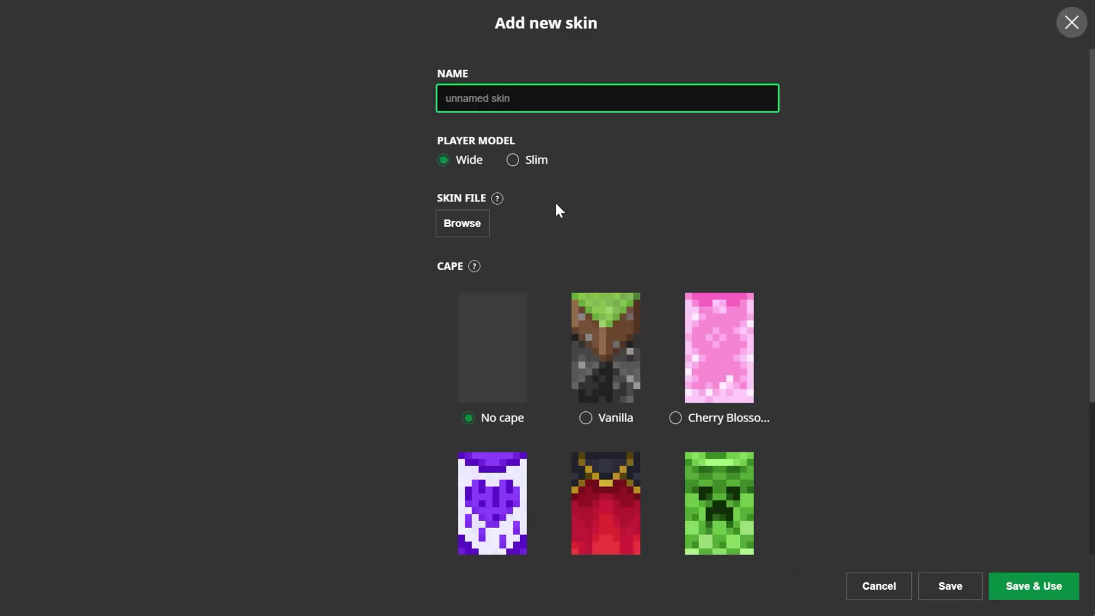
pyautogui.click(511, 98)
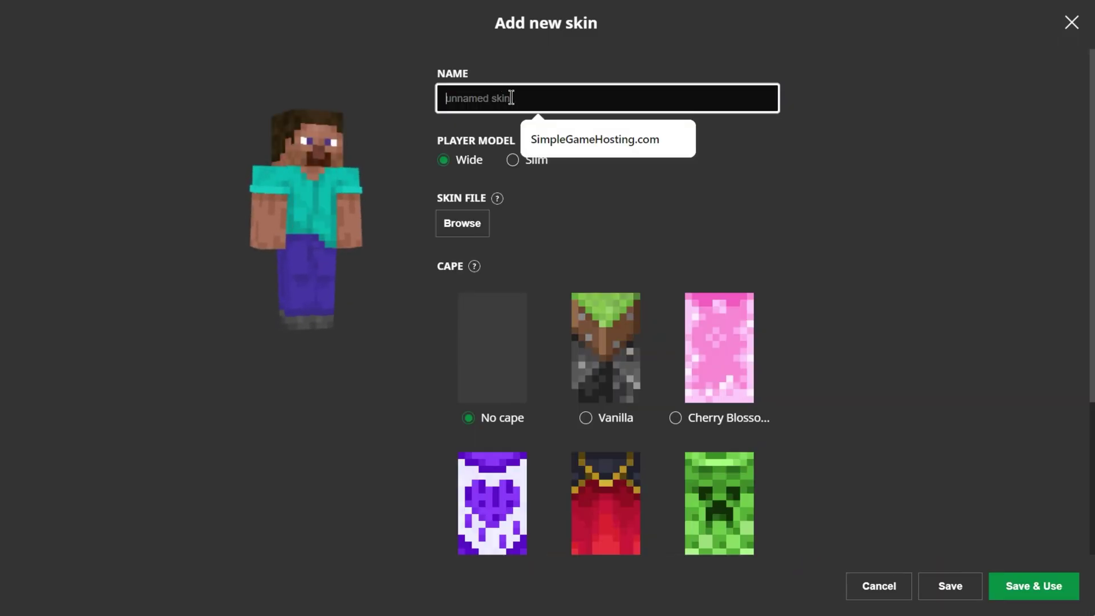
pyautogui.write('K')
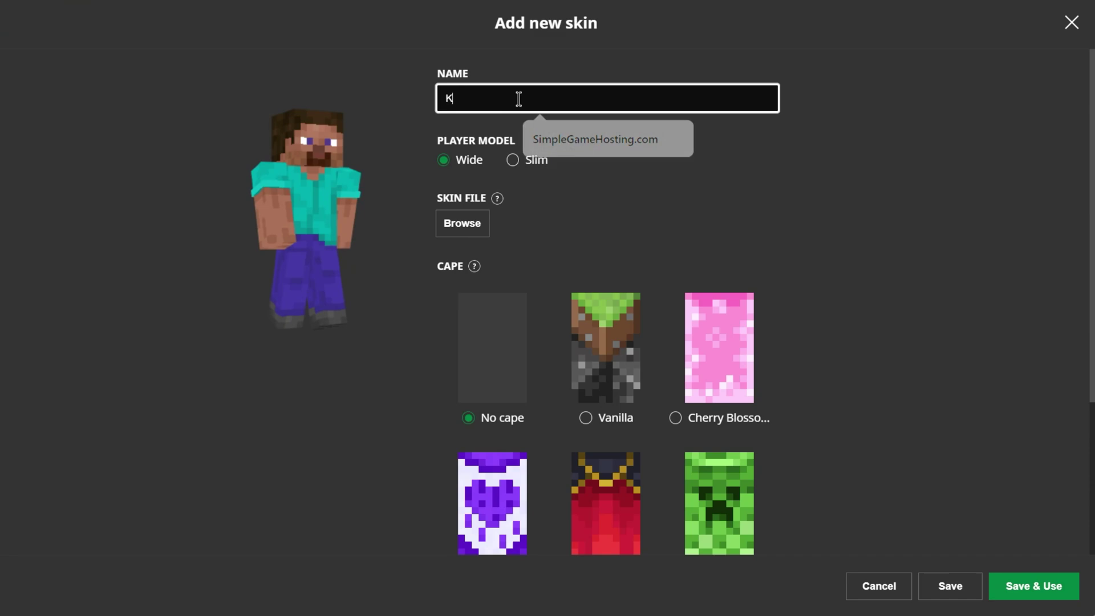
pyautogui.write('nightj')
pyautogui.hotkey('ctrl', 'a')
pyautogui.write('Si')
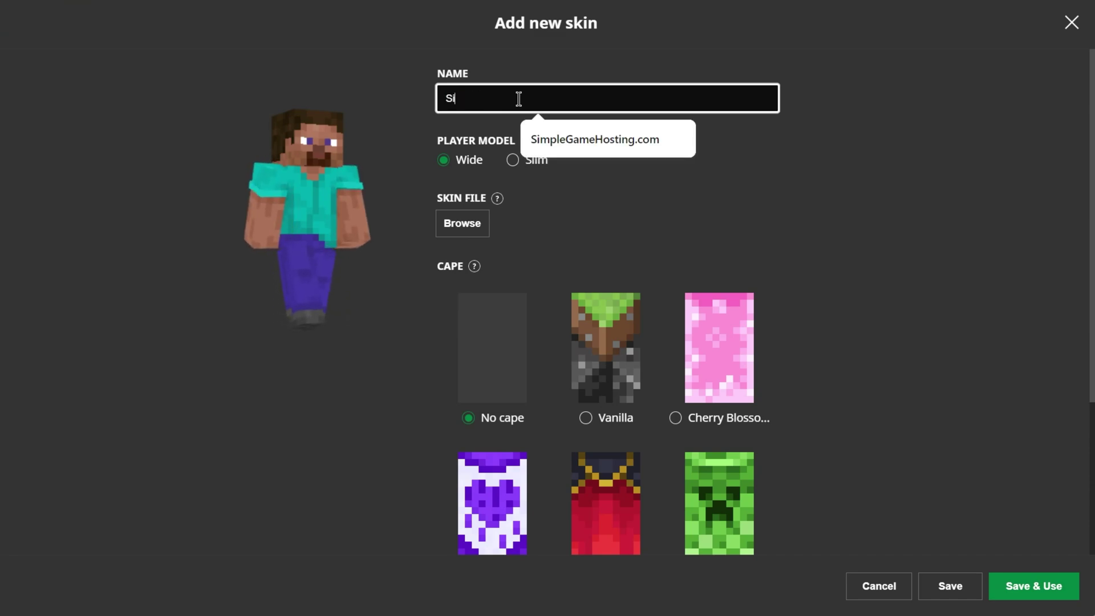
pyautogui.write('mpleGameHost')
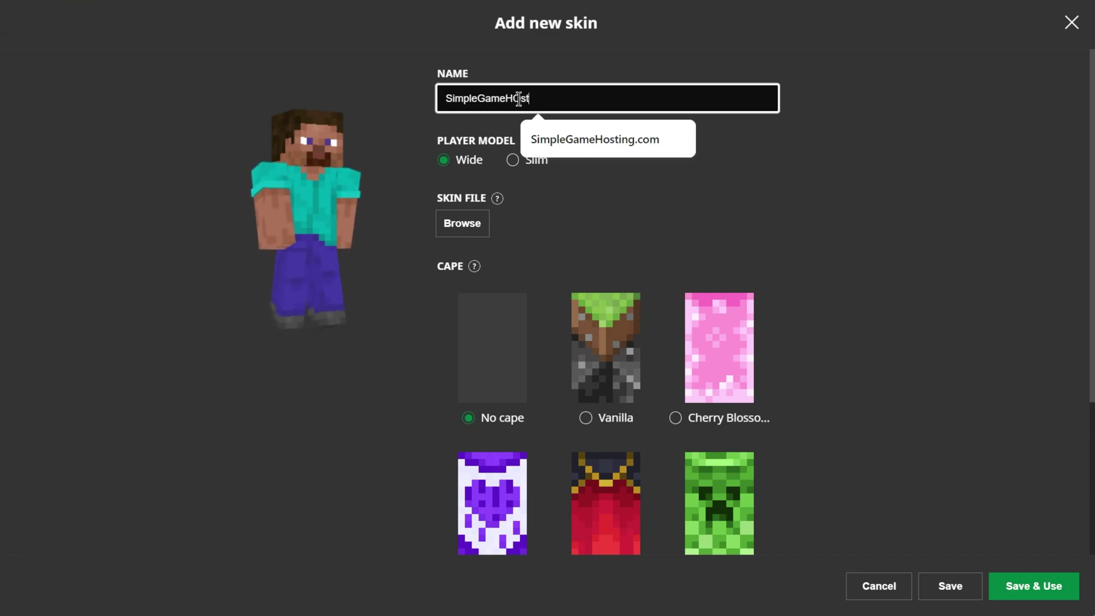
pyautogui.write('ing')
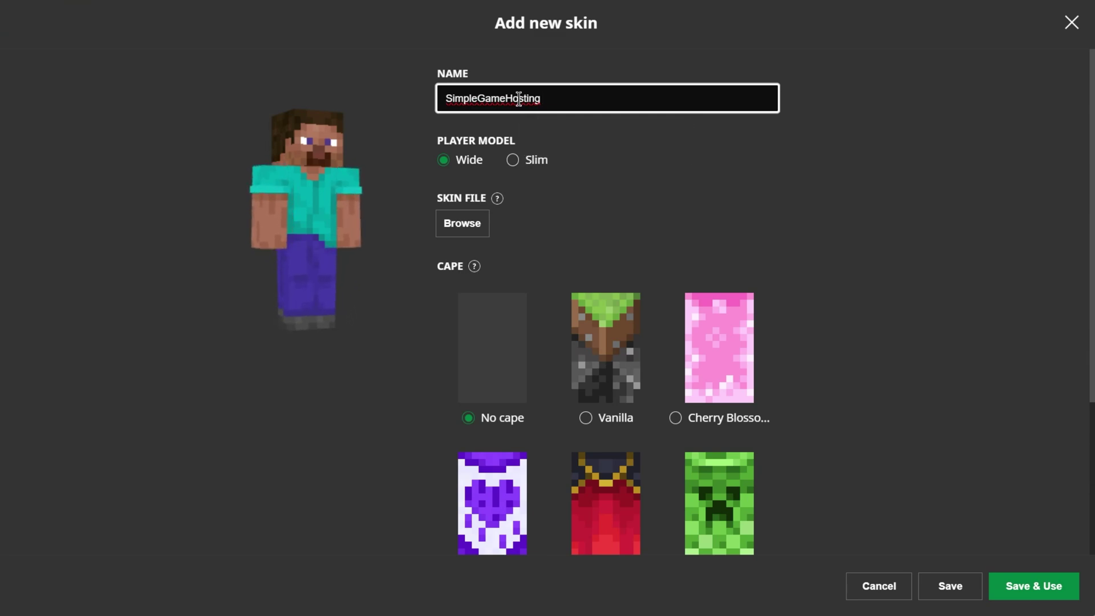
pyautogui.write(' Knight Sk')
pyautogui.press('BackSpace')
pyautogui.press('BackSpace')
pyautogui.press('BackSpace')
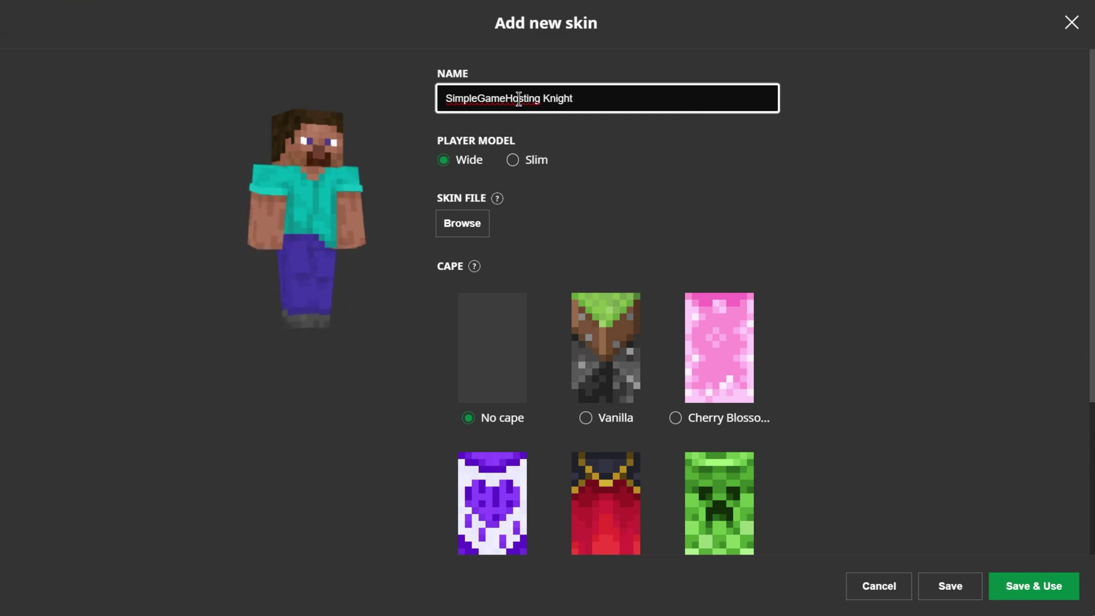
# Step: Preview the Slim player model and set the new skin back to Wide
pyautogui.click(526, 160)
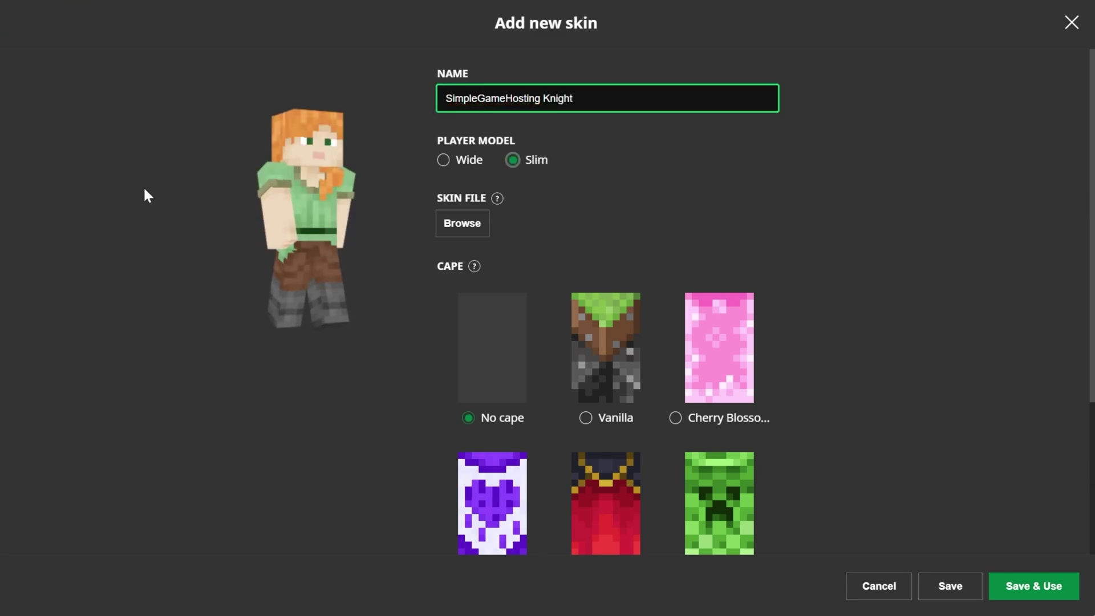
pyautogui.click(443, 160)
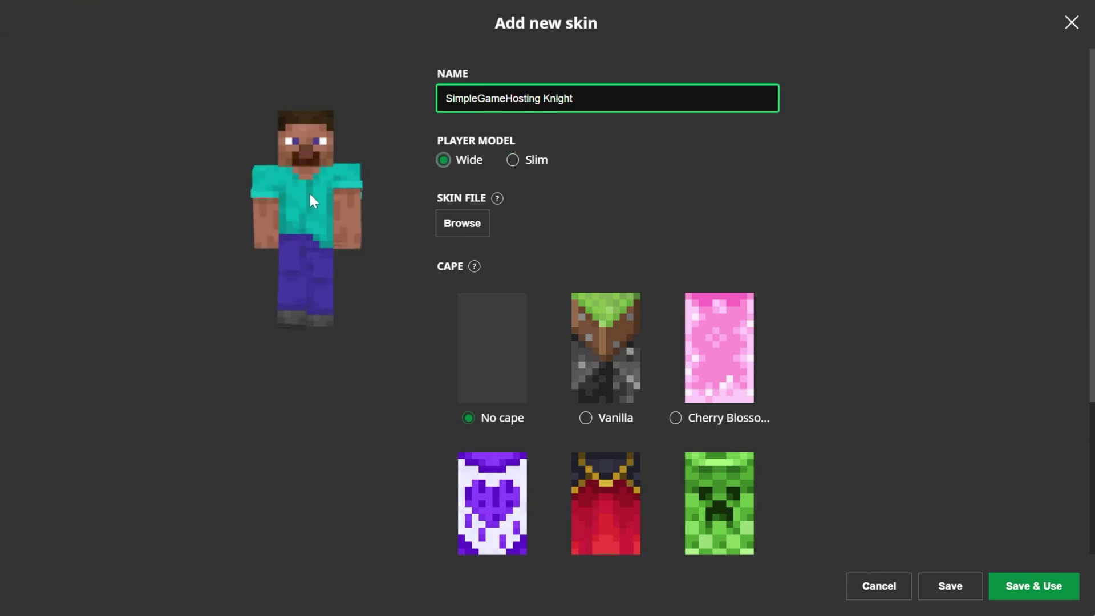
# Step: Load 2025_03_16_atim-d-the-wanderer-23122126.png from the desktop as the new skin's file
pyautogui.click(462, 223)
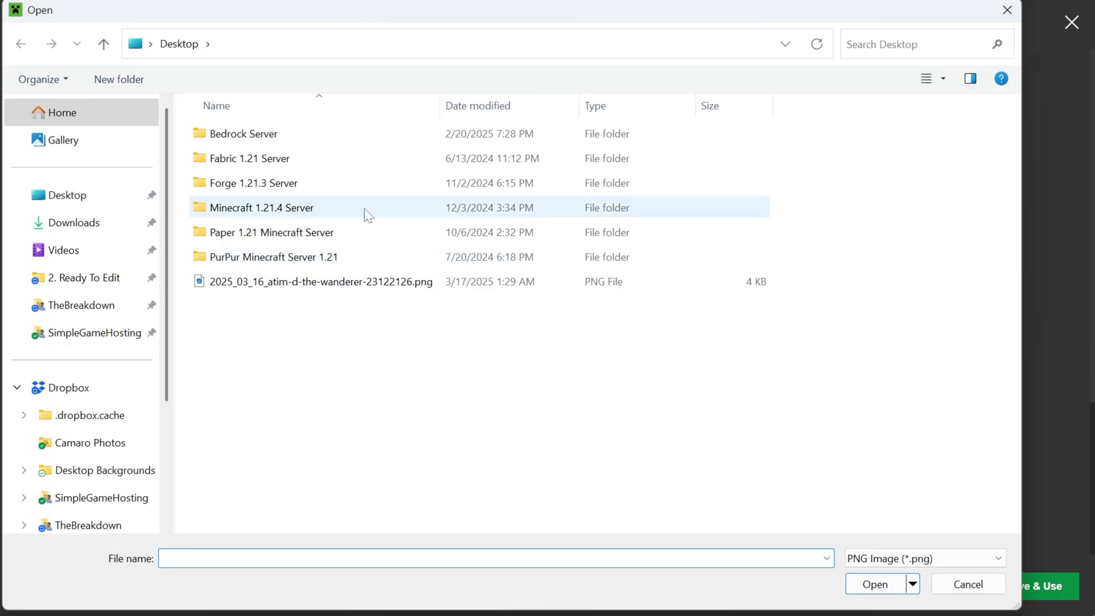
pyautogui.click(73, 227)
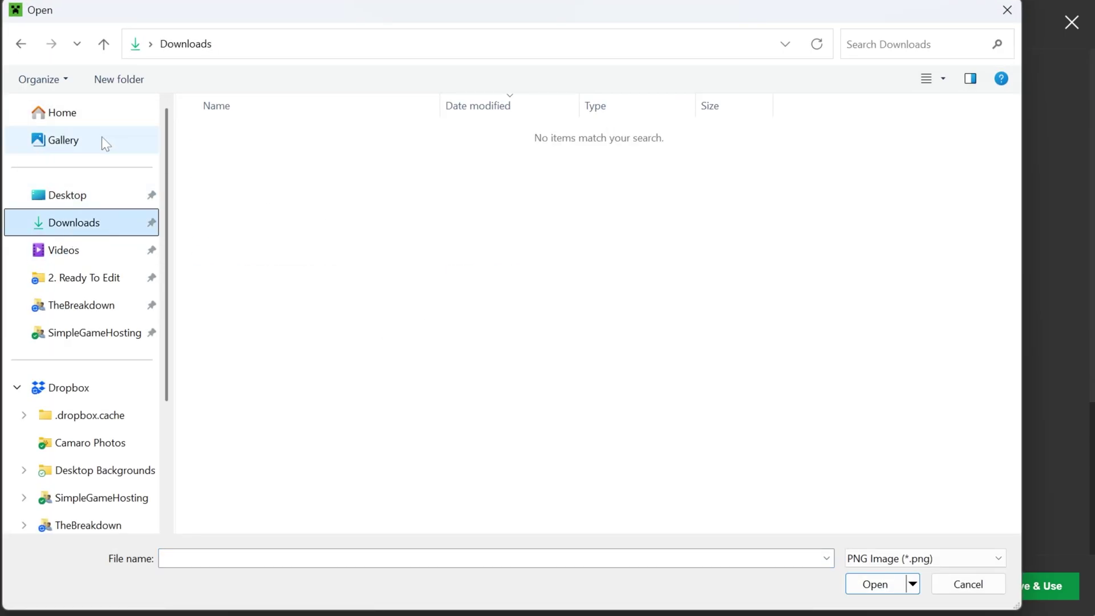
pyautogui.click(67, 195)
pyautogui.click(294, 283)
pyautogui.doubleClick(294, 285)
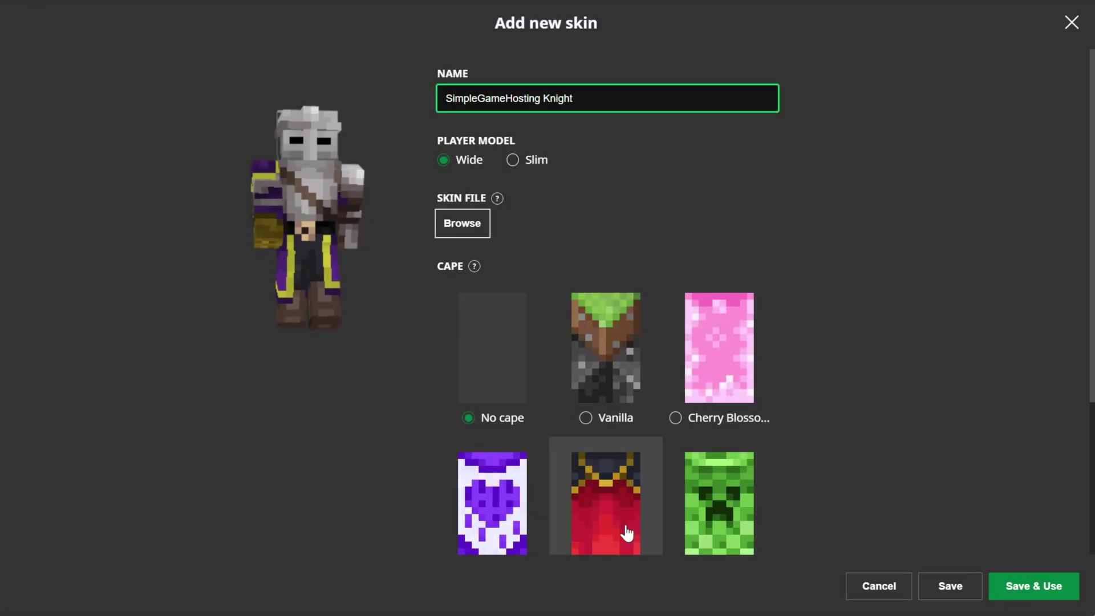
# Step: Give the new skin the Purple Heart cape, then save it and put it to use
pyautogui.click(509, 487)
pyautogui.scroll(-3, 509, 488)
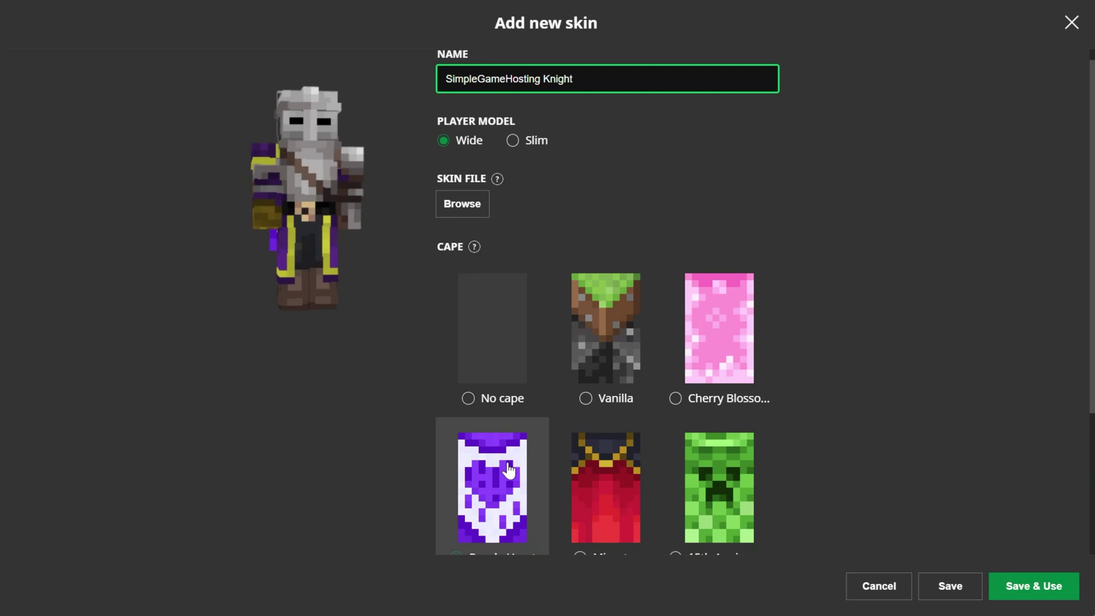
pyautogui.scroll(2, 508, 464)
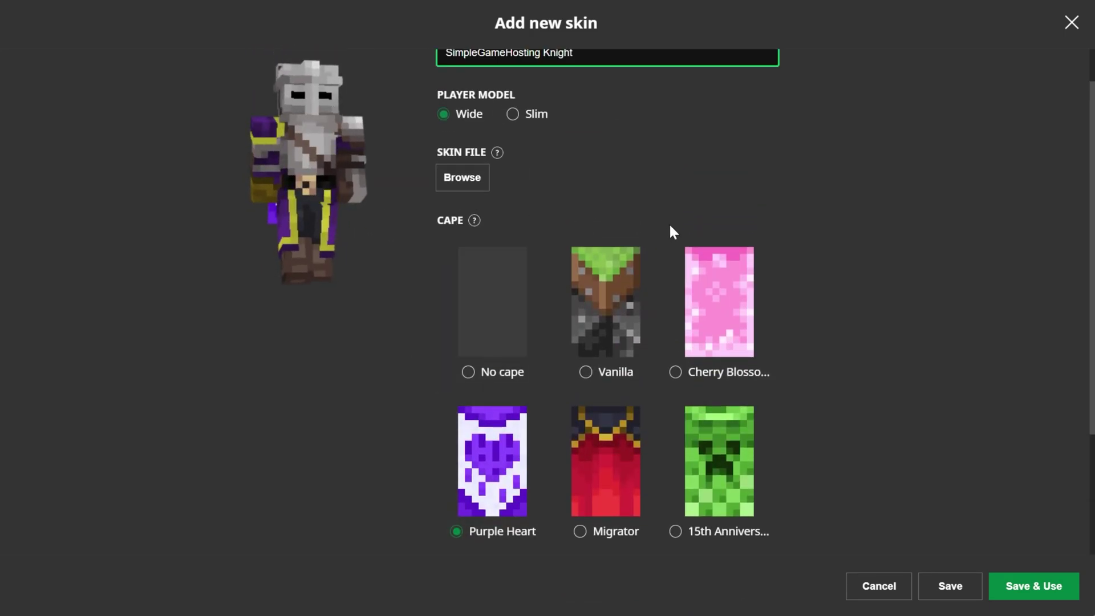
pyautogui.click(1001, 588)
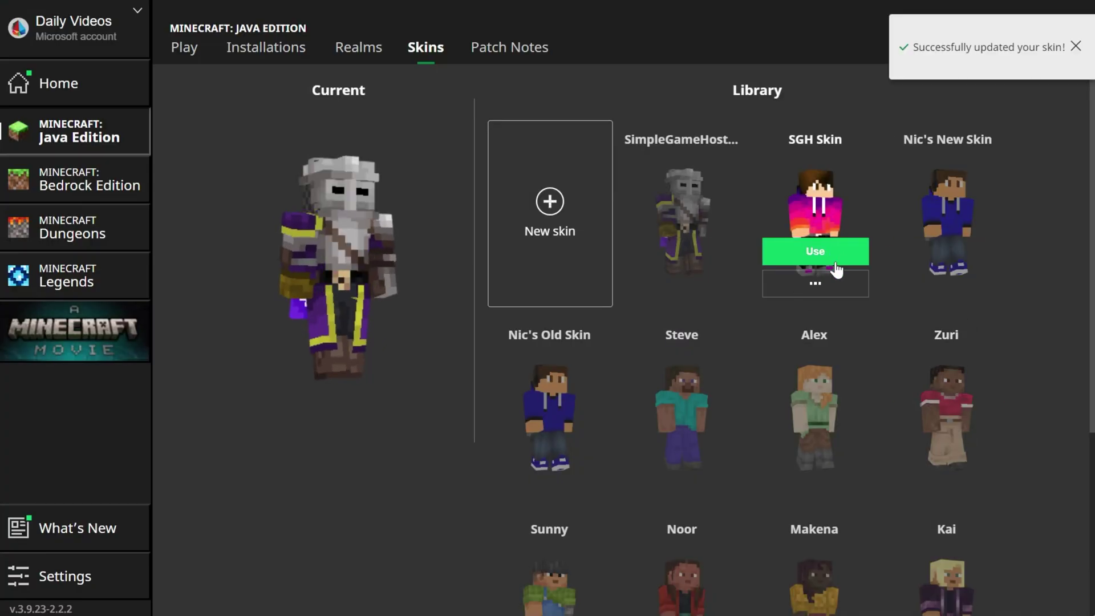
# Step: Switch the current skin to Kai from the library and back to SimpleGameHosting Knight
pyautogui.moveTo(930, 391)
pyautogui.scroll(-3, 890, 353)
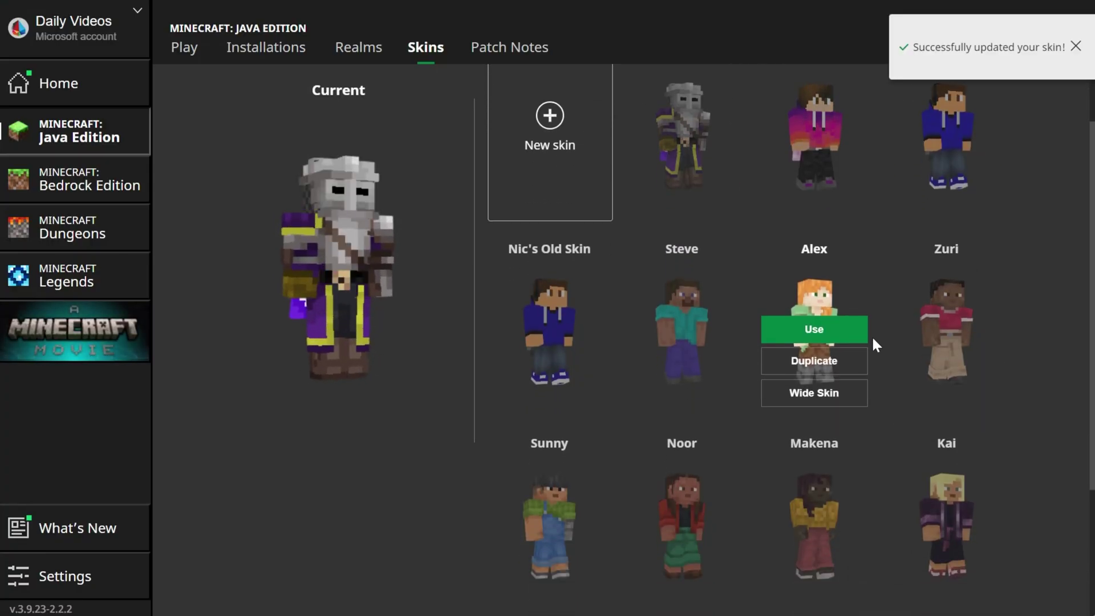
pyautogui.click(964, 429)
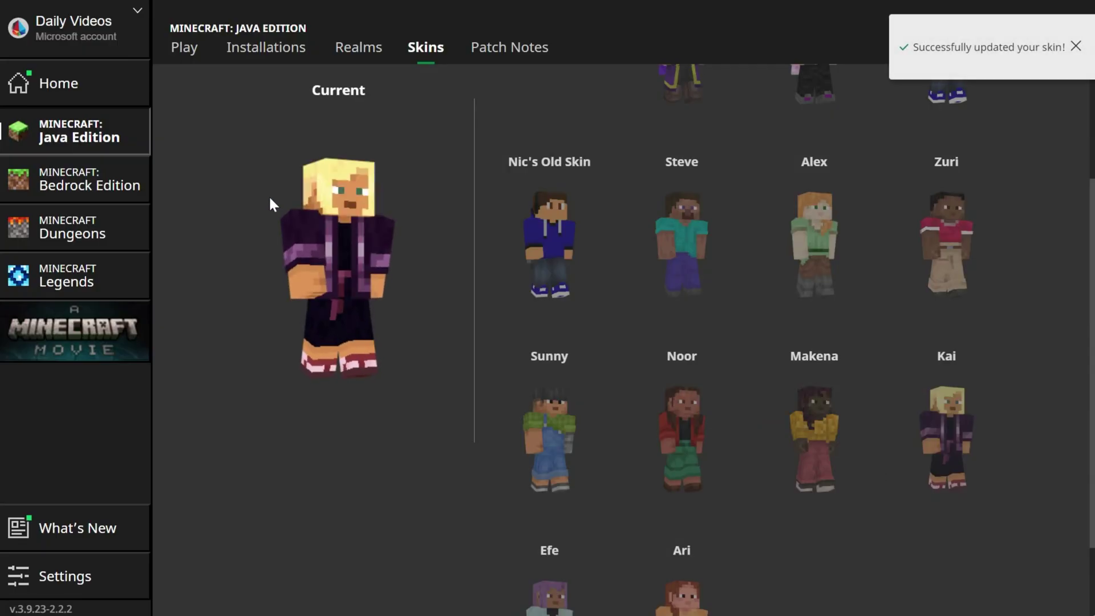
pyautogui.scroll(3, 628, 312)
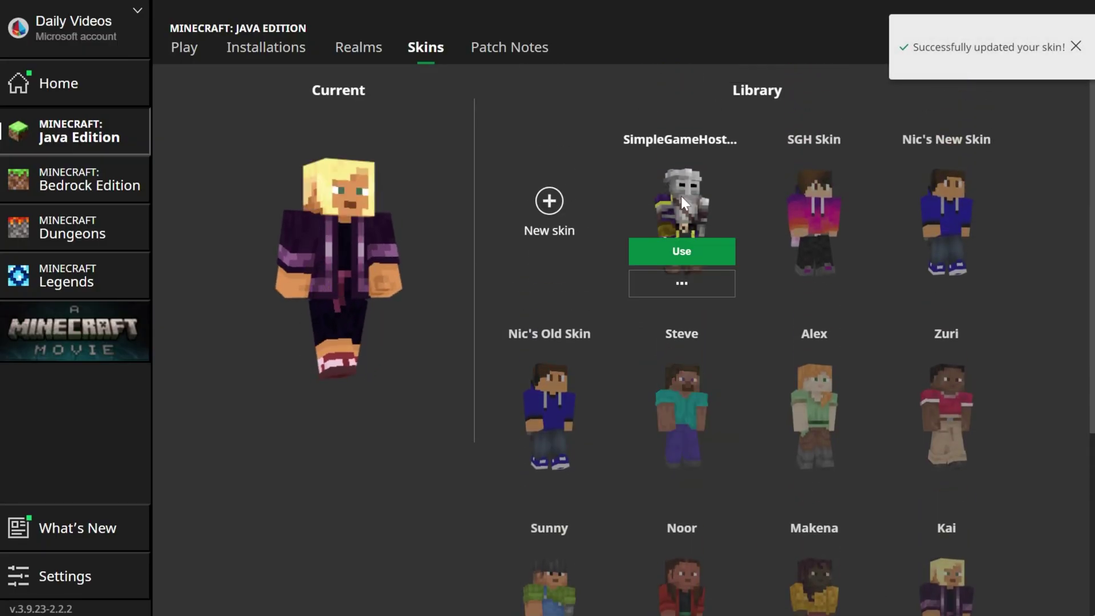
pyautogui.click(693, 248)
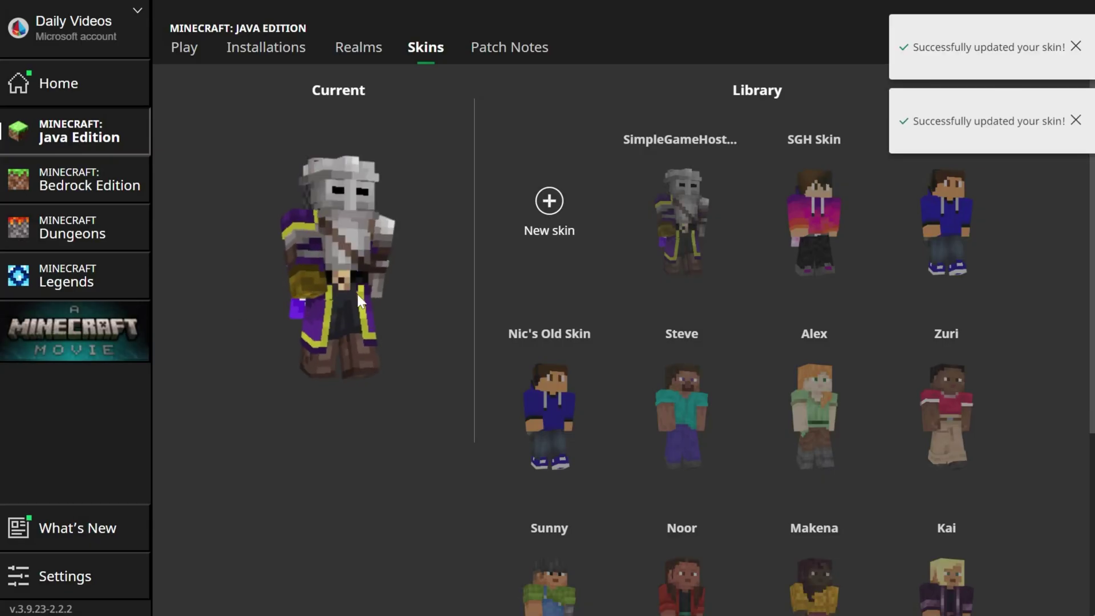
# Step: Try SGH Skin and the blue-hoodie skin beside it as the current skin, and return to SimpleGameHosting Knight
pyautogui.moveTo(825, 188)
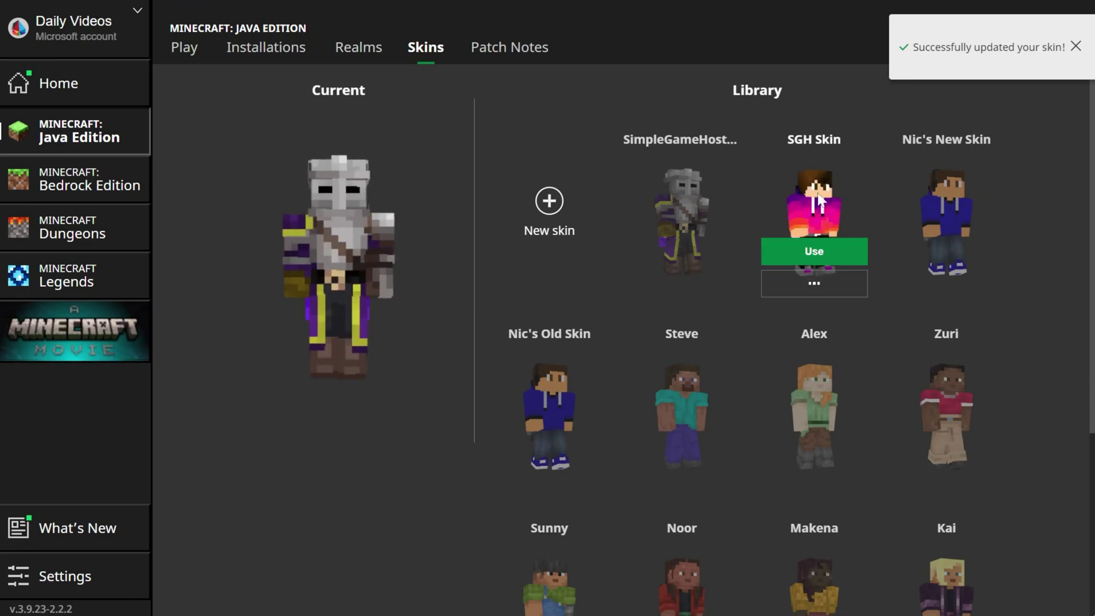
pyautogui.click(840, 251)
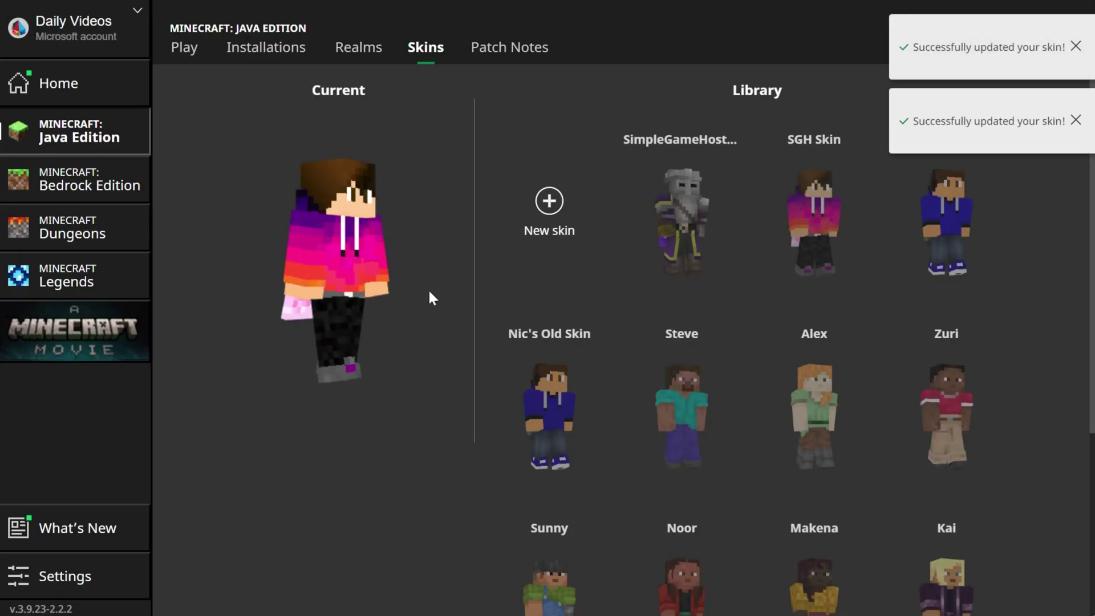
pyautogui.click(946, 254)
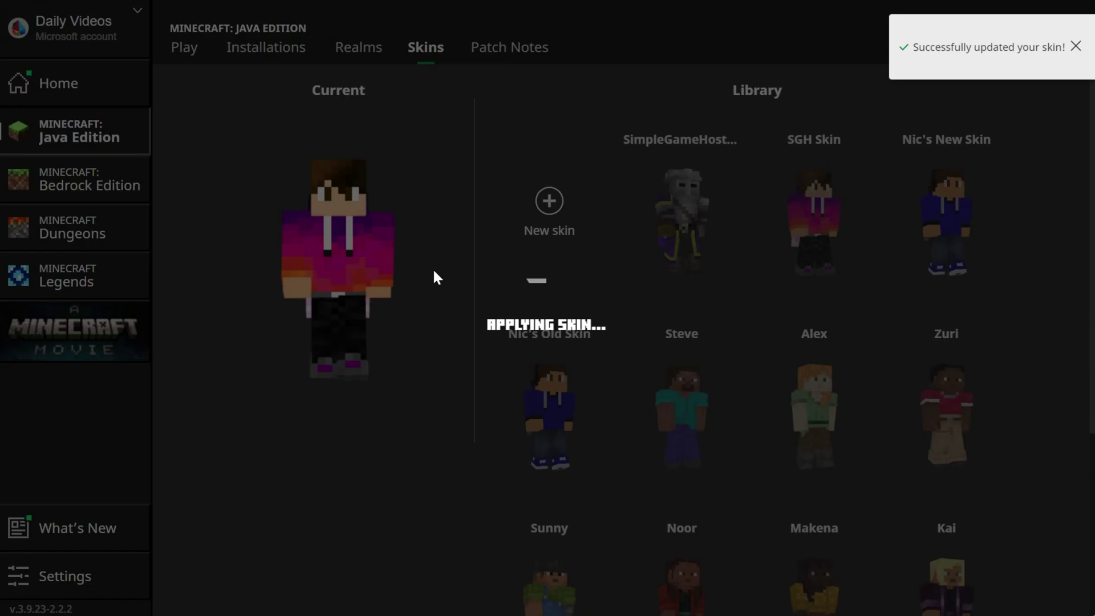
pyautogui.moveTo(641, 225)
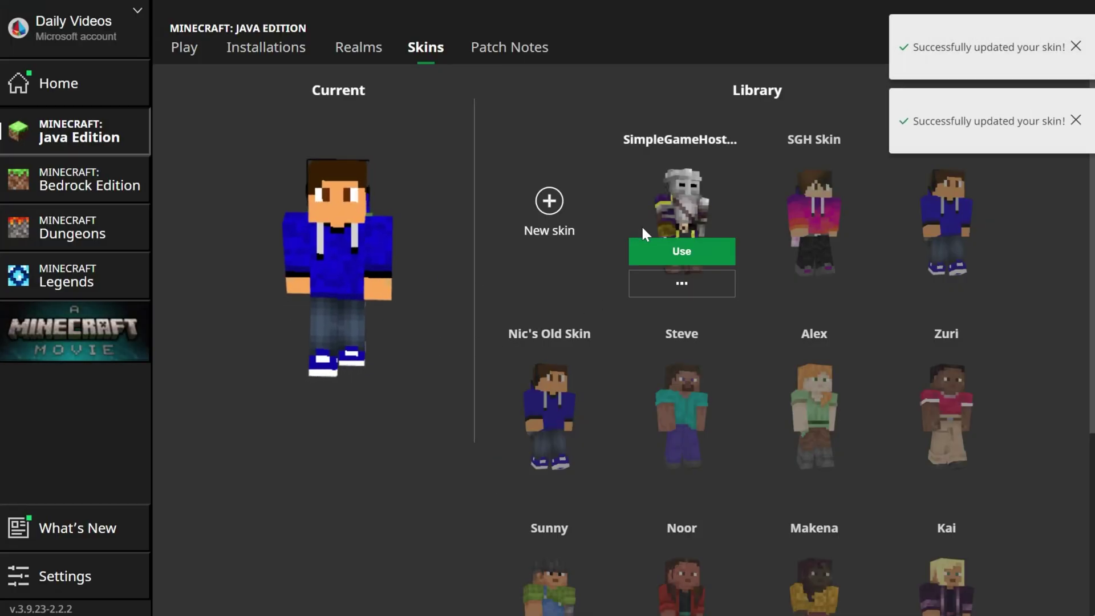
pyautogui.click(660, 251)
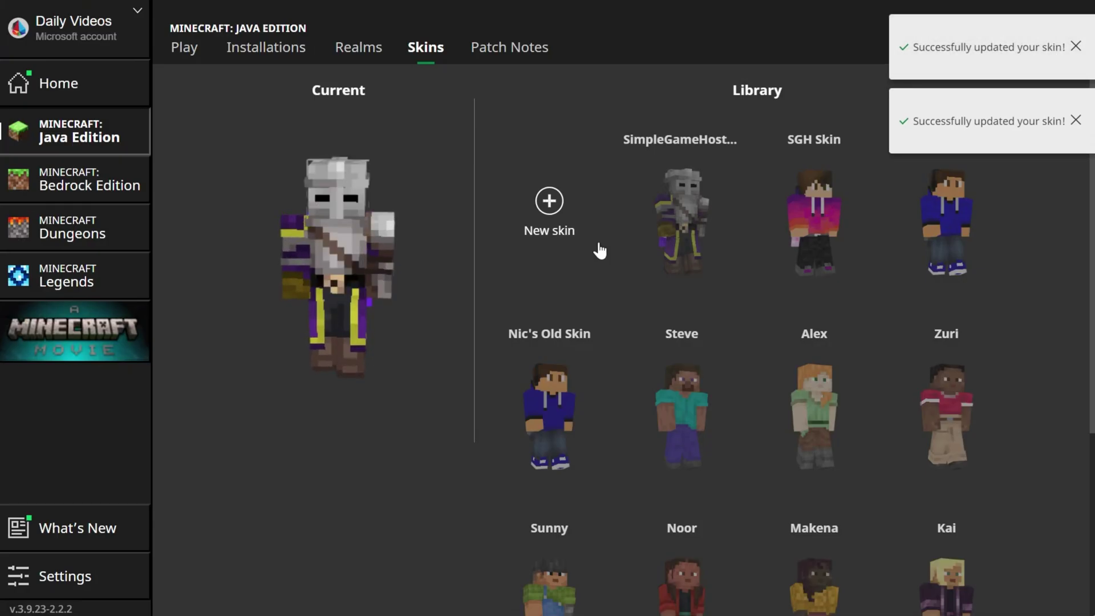
# Step: Launch Minecraft Java Edition latest release 1.21.4 and move the skin PNG from the desktop into the Recycle Bin
pyautogui.click(191, 52)
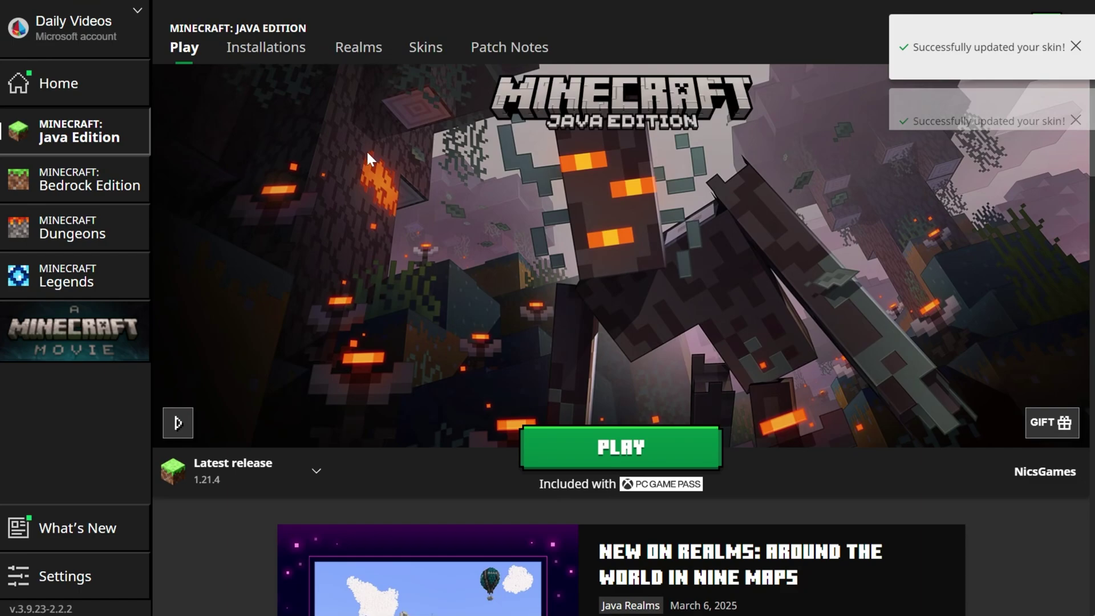
pyautogui.click(583, 471)
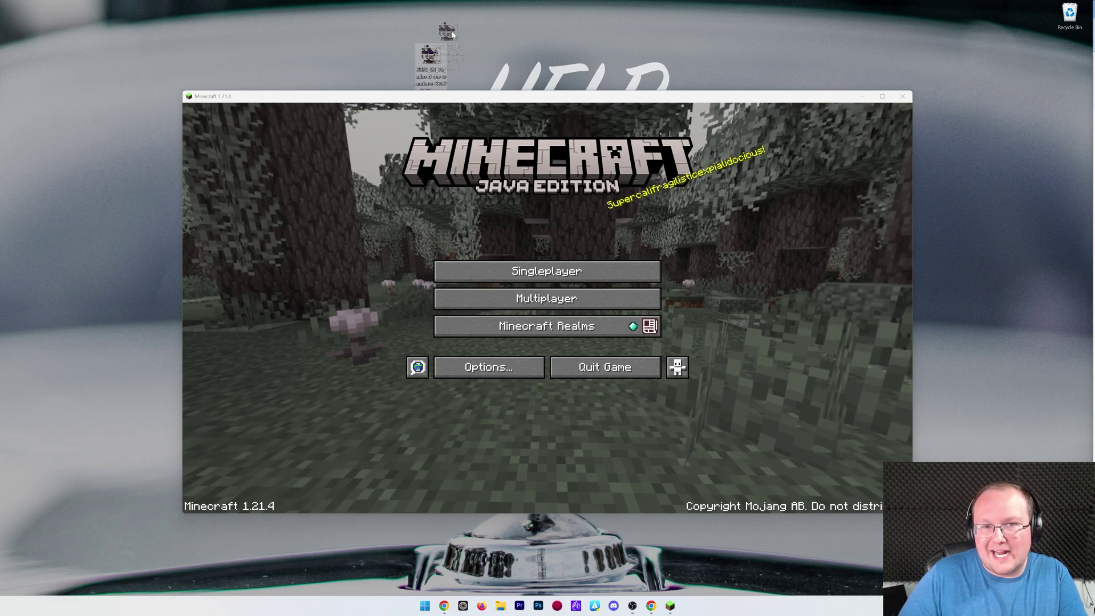
pyautogui.moveTo(1044, 46); pyautogui.dragTo(1069, 16)
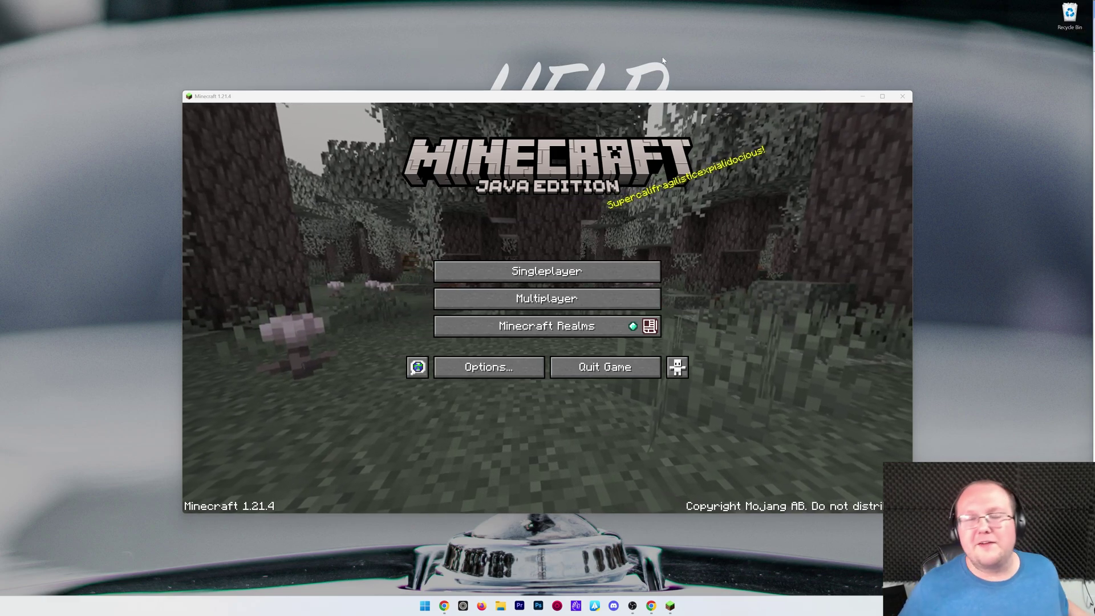
# Step: Open multiplayer, accept the third-party online play caution and join the SimpleGameHosting server
pyautogui.click(546, 298)
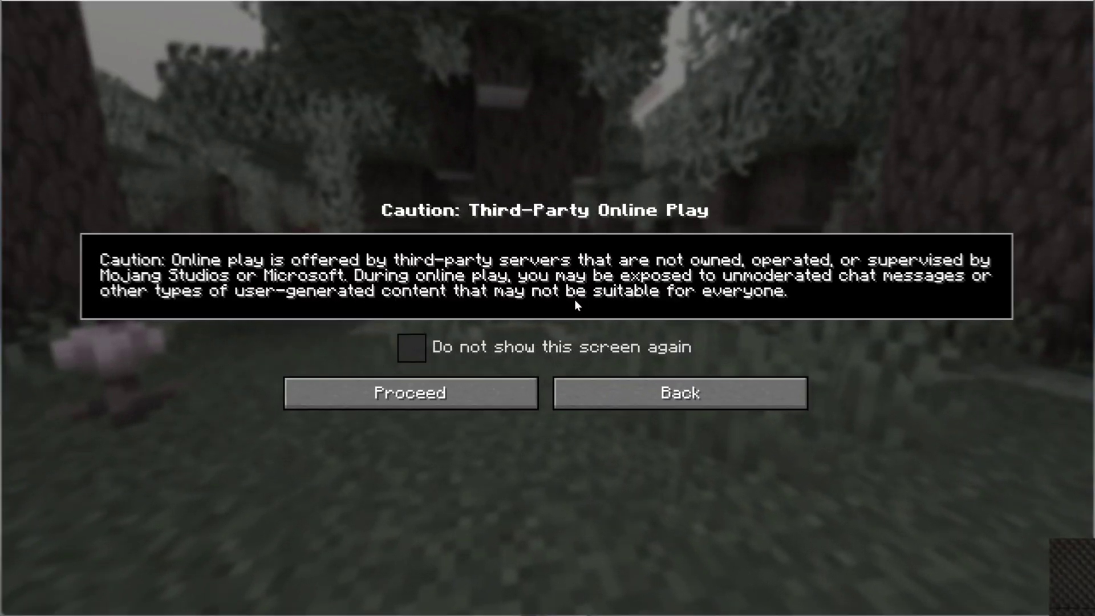
pyautogui.click(530, 363)
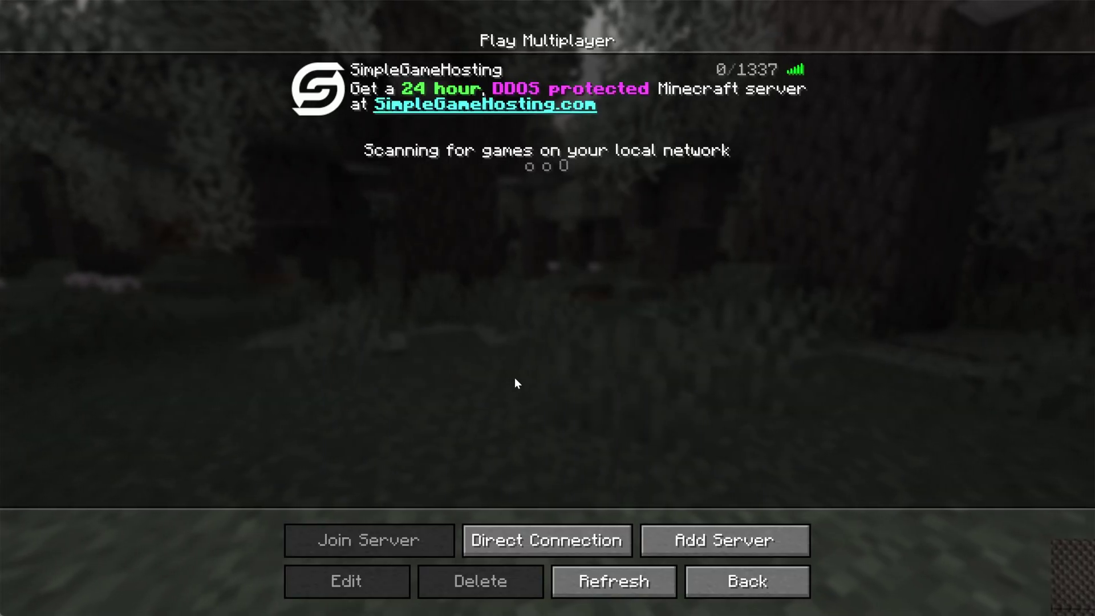
pyautogui.doubleClick(443, 100)
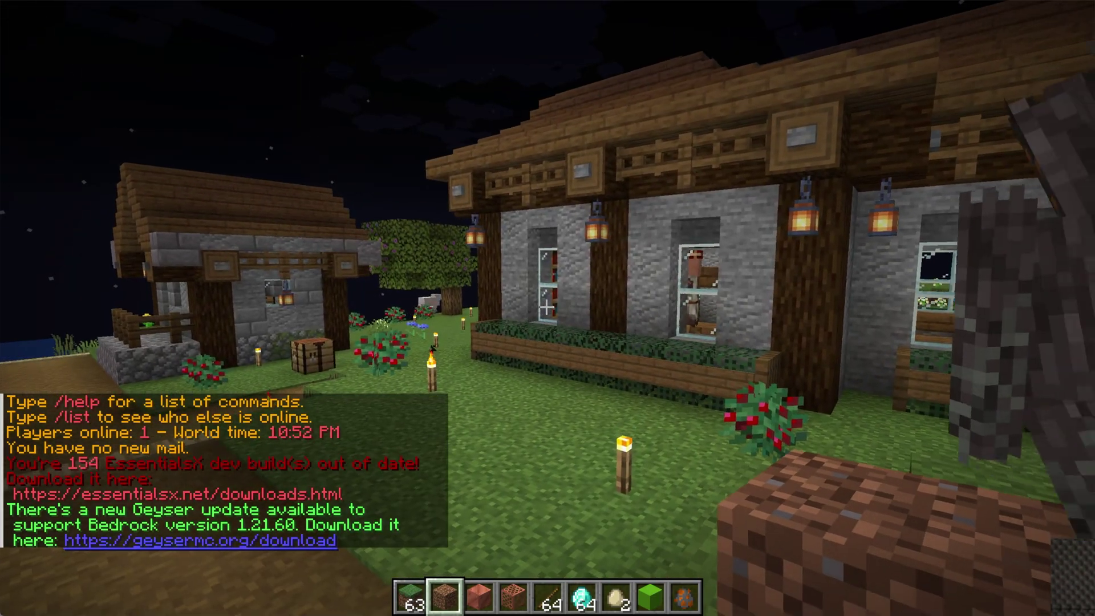
# Step: Hide the game's interface overlay and examine the knight skin and its cape from front and back in third-person view
pyautogui.press('F5')
pyautogui.press('F5')
pyautogui.press('F1')
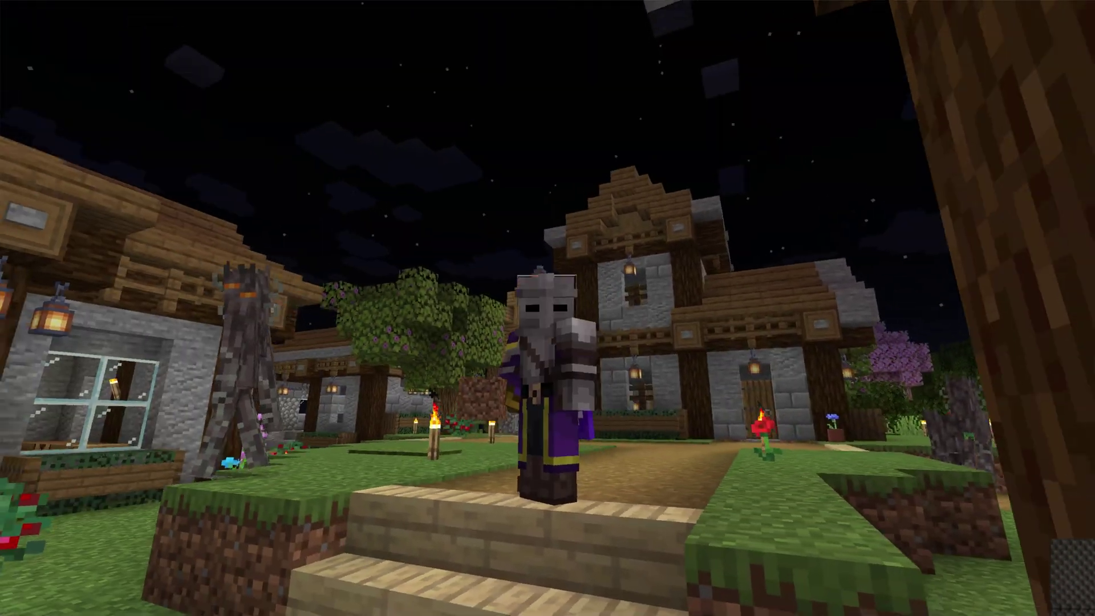
pyautogui.press('F5')
pyautogui.press('F5')
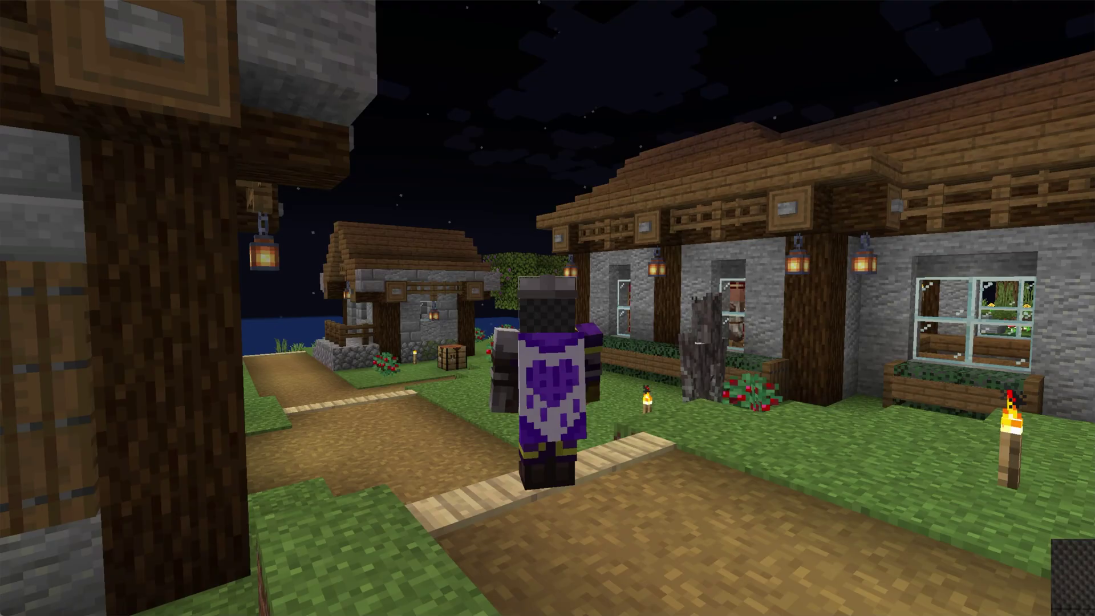
pyautogui.press('w')
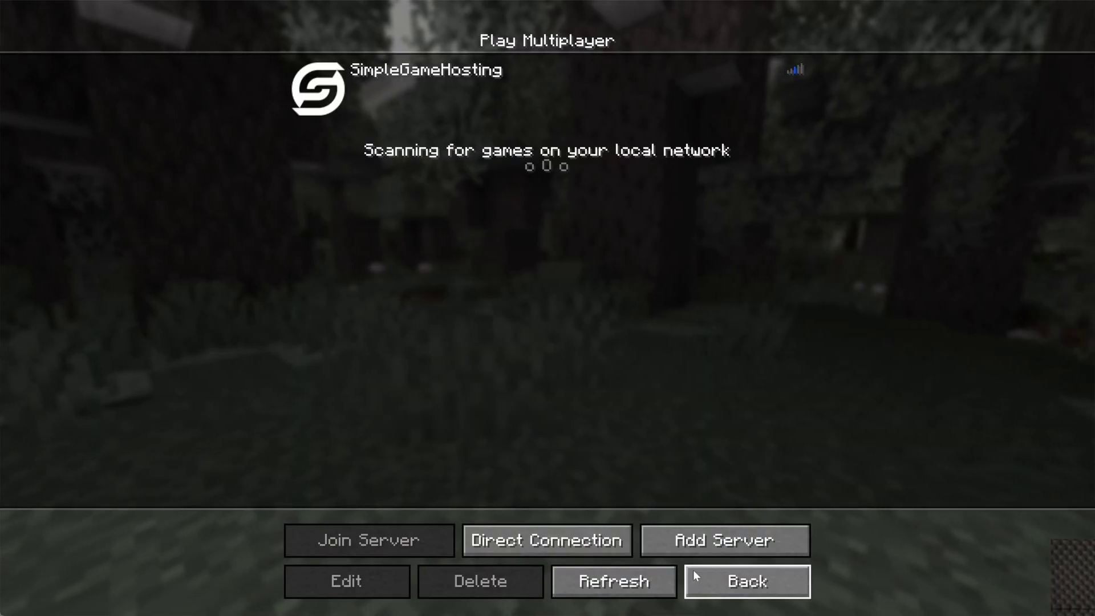
# Step: Quit the game and apply the blue-hoodie skin beside SGH Skin from the launcher's Java Edition skin library
pyautogui.click(694, 576)
pyautogui.click(633, 393)
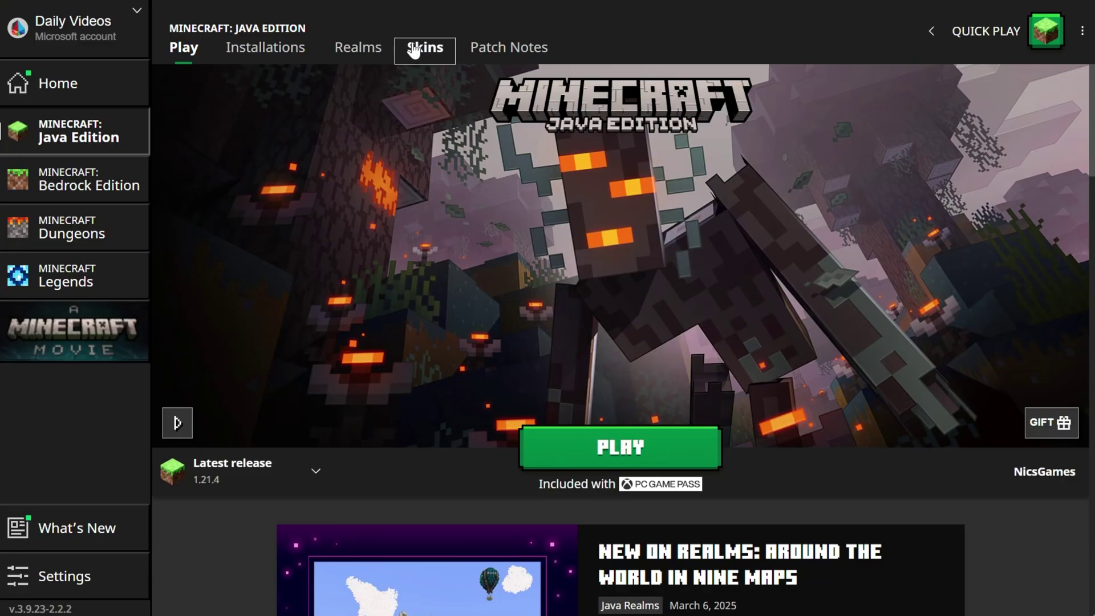
pyautogui.click(415, 51)
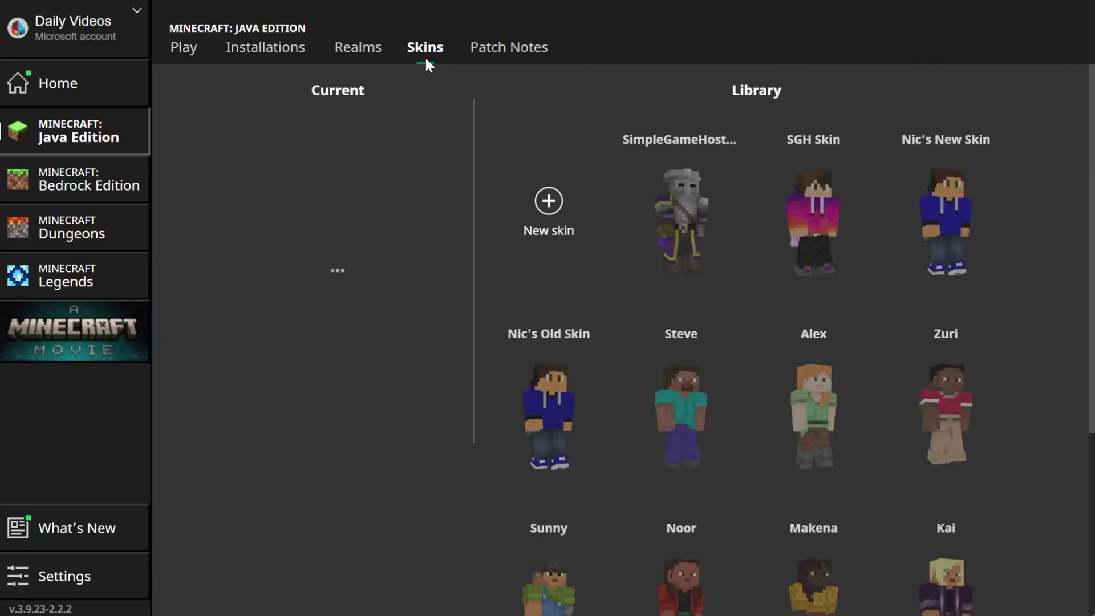
pyautogui.moveTo(669, 151)
pyautogui.click(992, 258)
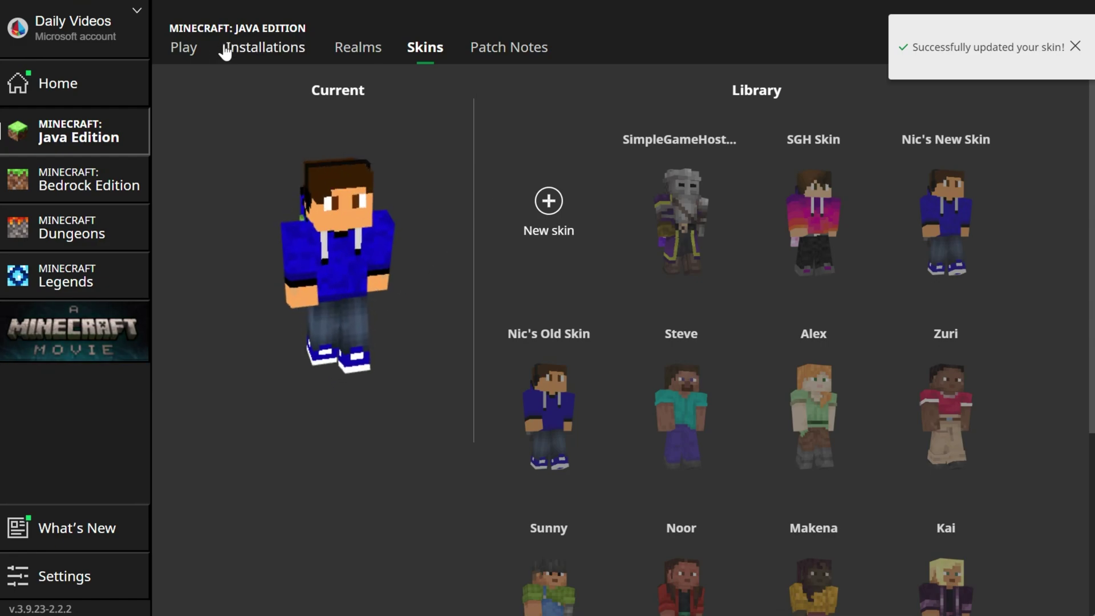
# Step: Relaunch the game, rejoin the SimpleGameHosting server and examine the blue-hoodie skin in front-facing third-person view while walking
pyautogui.click(184, 48)
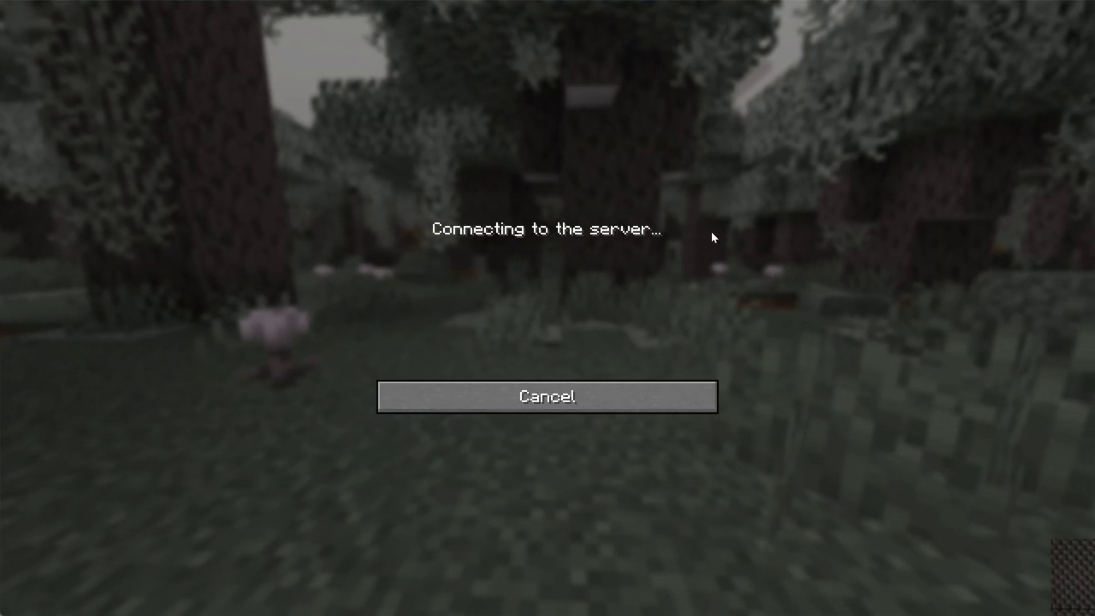
pyautogui.press('F5')
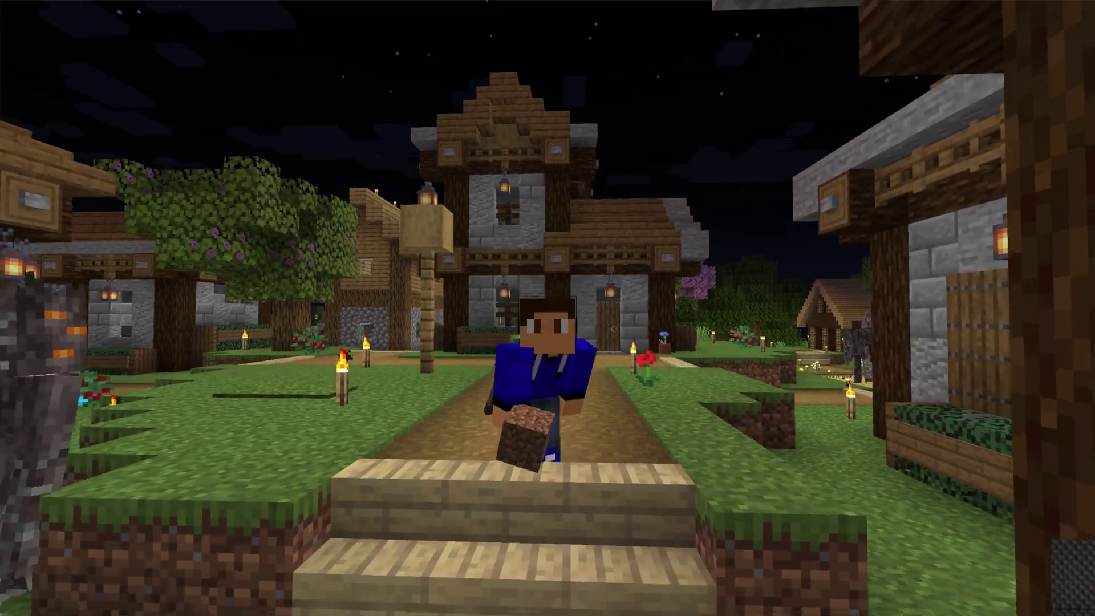
pyautogui.press('w')
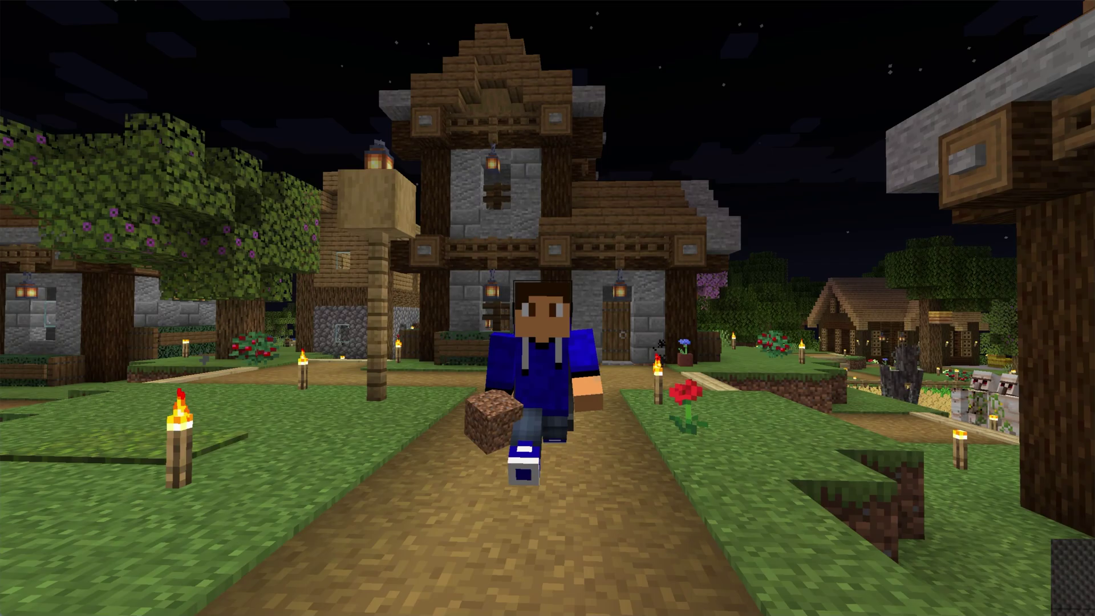
pyautogui.press('w')
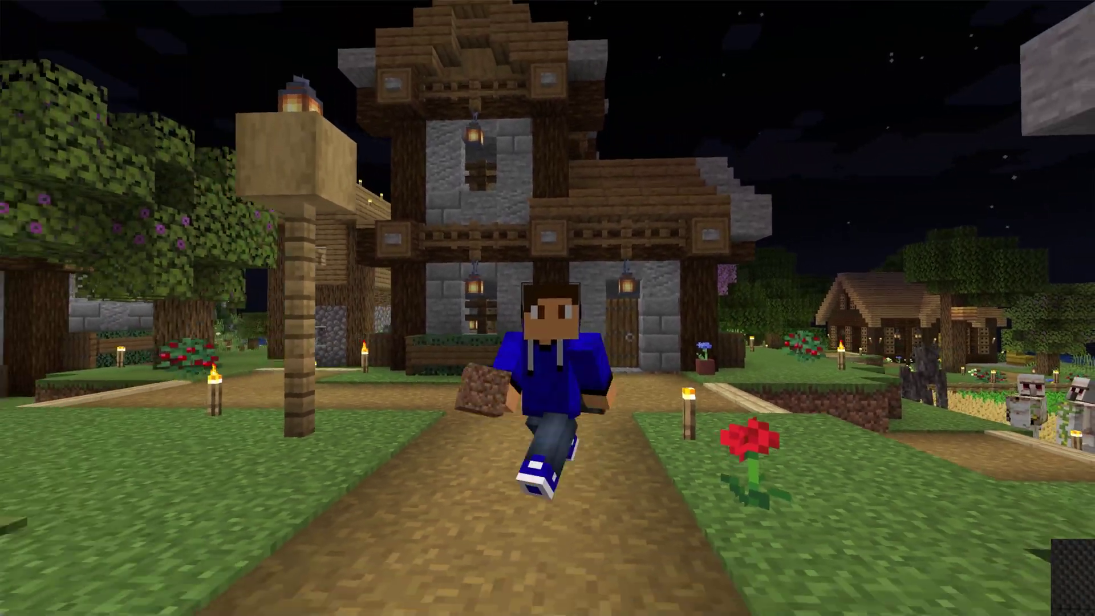
pyautogui.press('w')
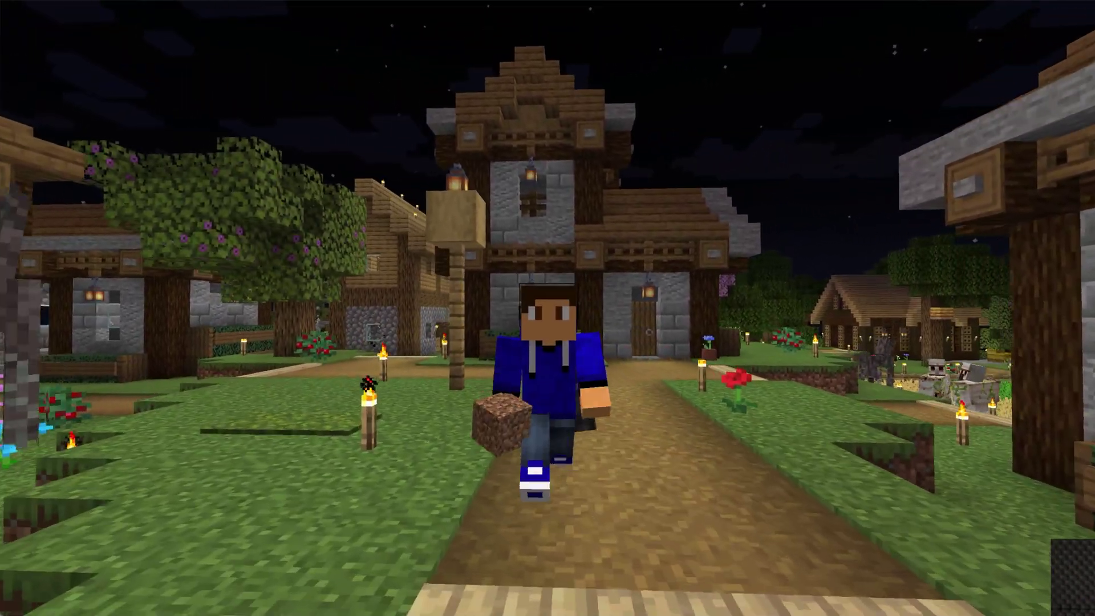
pyautogui.press('w')
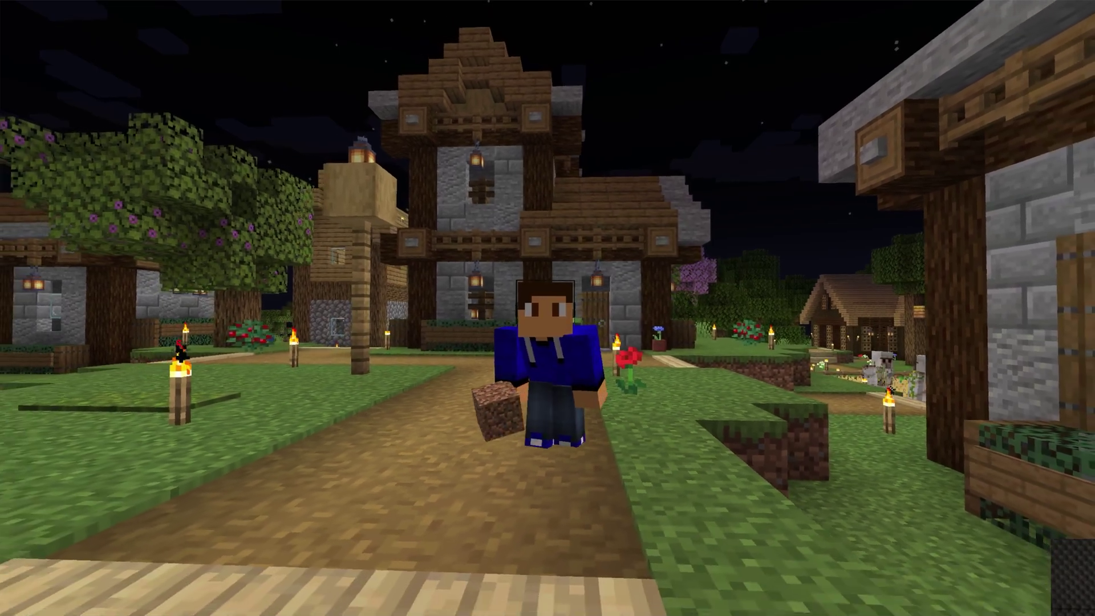
pyautogui.press('w')
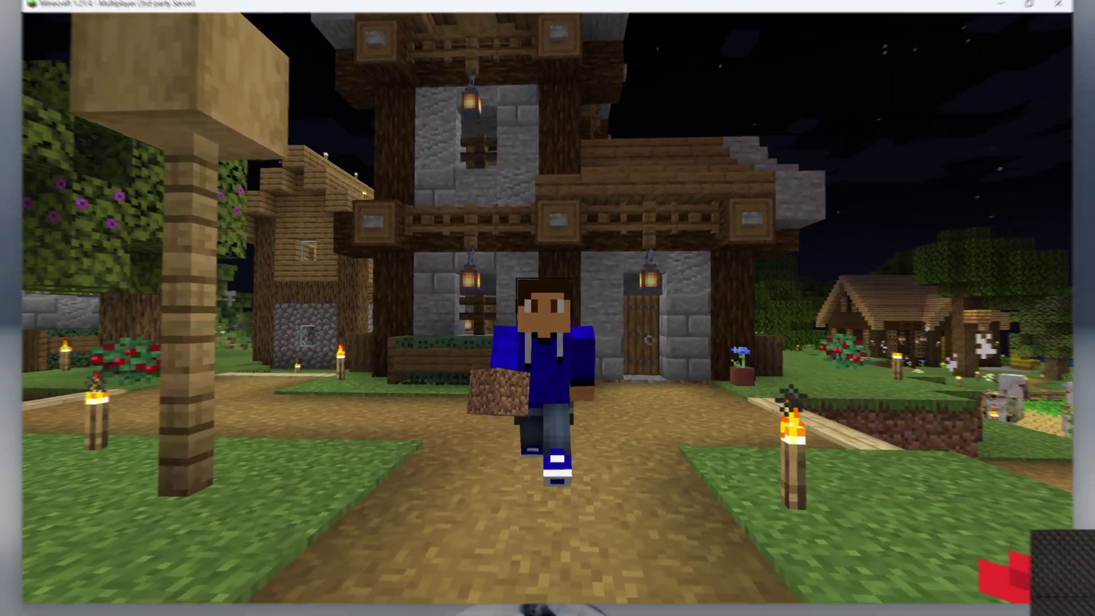